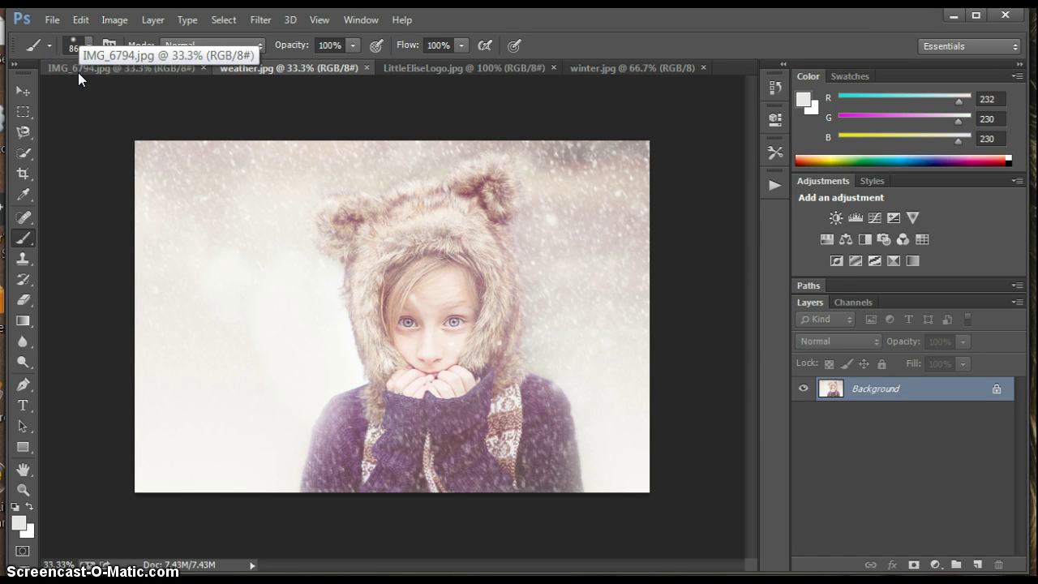
# Step: Compare the snowy weather.jpg result against the original IMG_6794.jpg, ending on the original
pyautogui.click(78, 72)
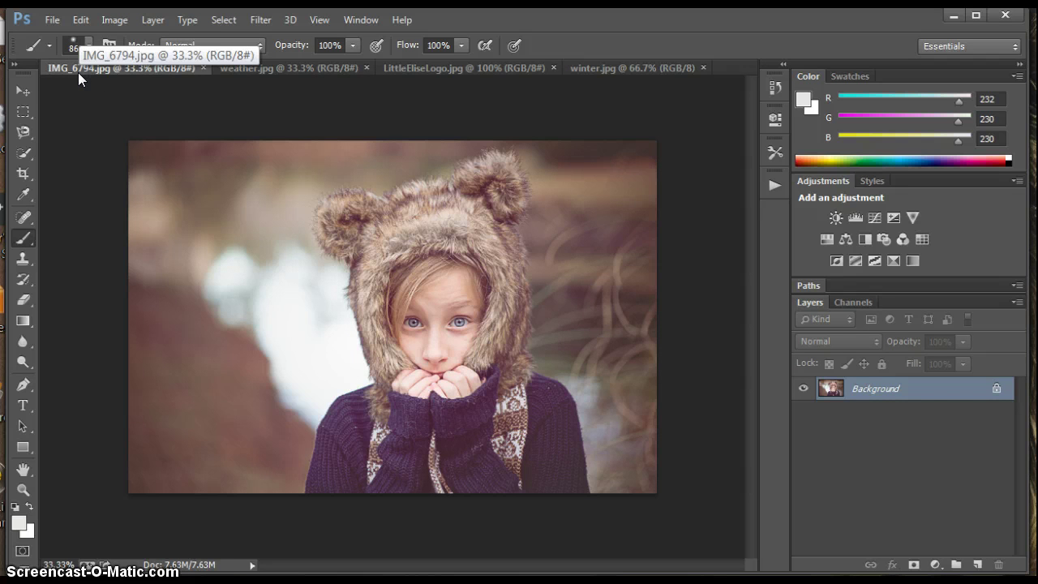
pyautogui.click(230, 70)
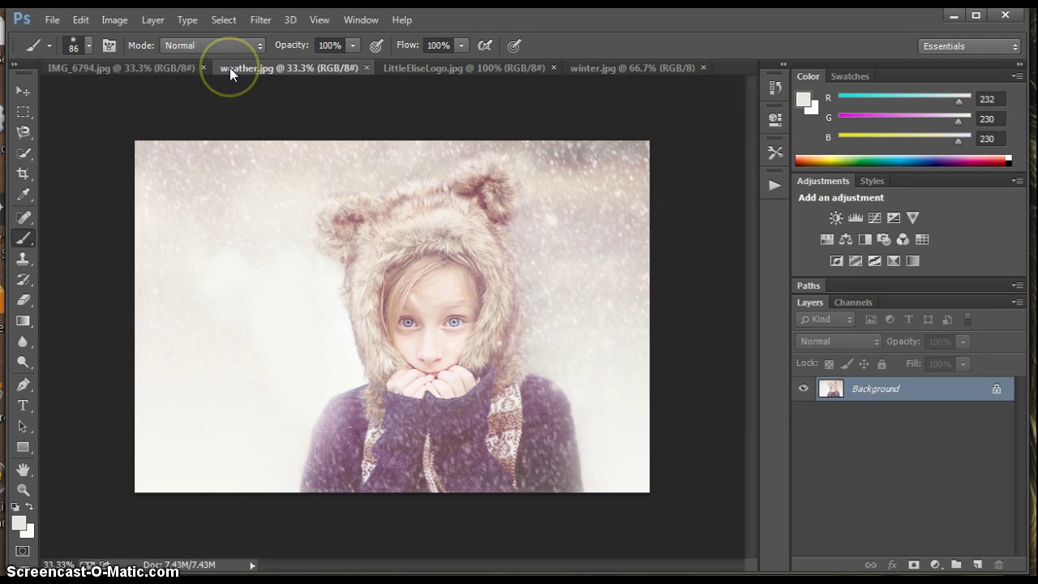
pyautogui.click(163, 69)
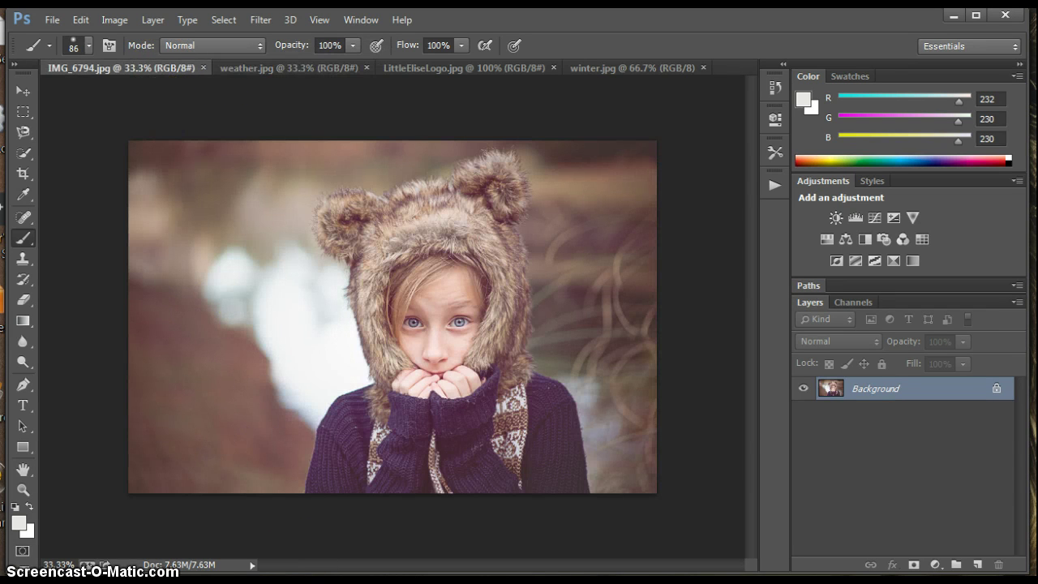
# Step: Browse the Florabella Collection and Privizzini's Passion Photography Facebook pages, then show Photoshop's Actions list
pyautogui.moveTo(203, 582)
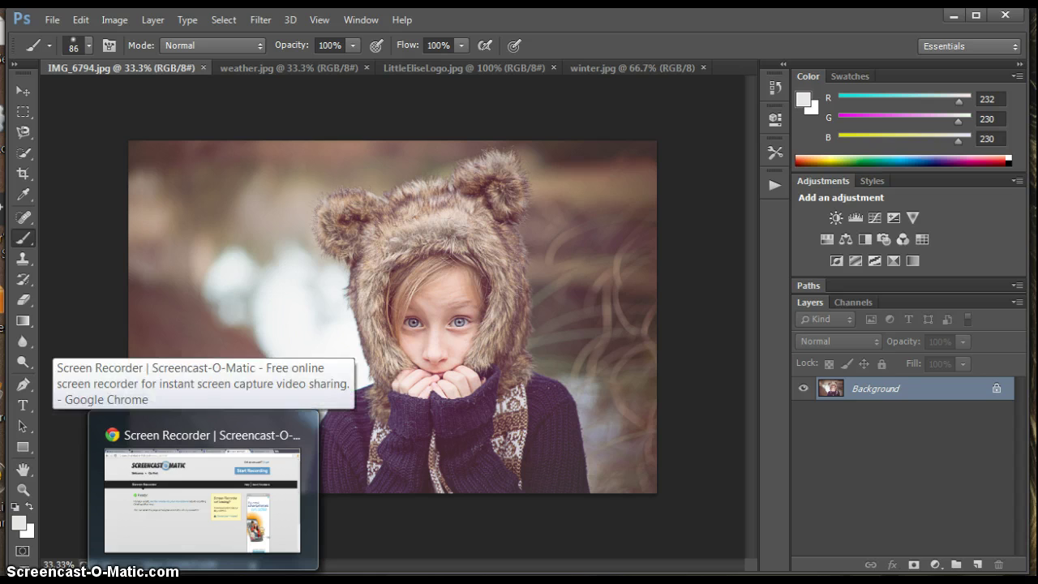
pyautogui.click(202, 499)
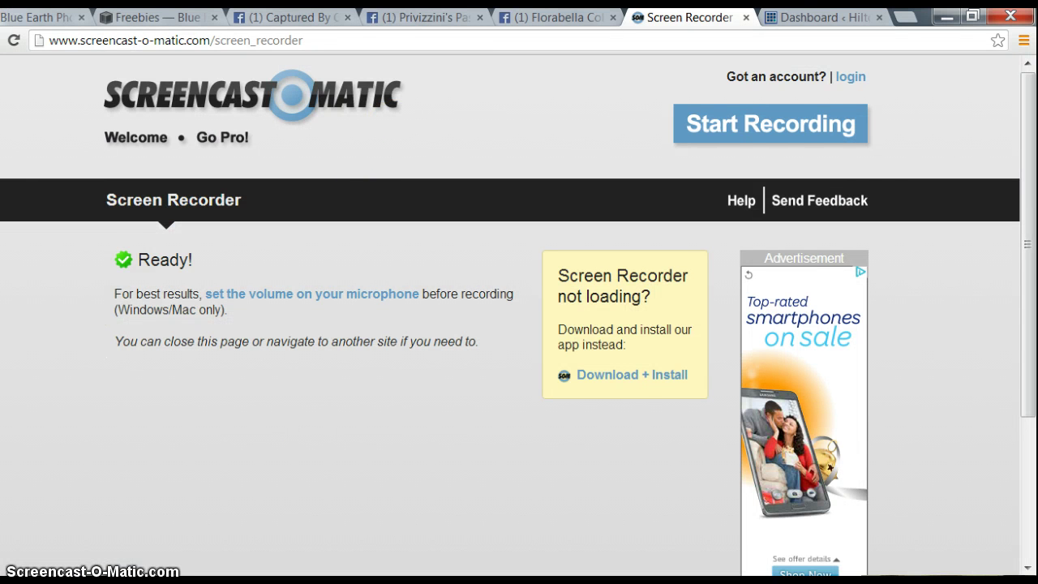
pyautogui.click(548, 18)
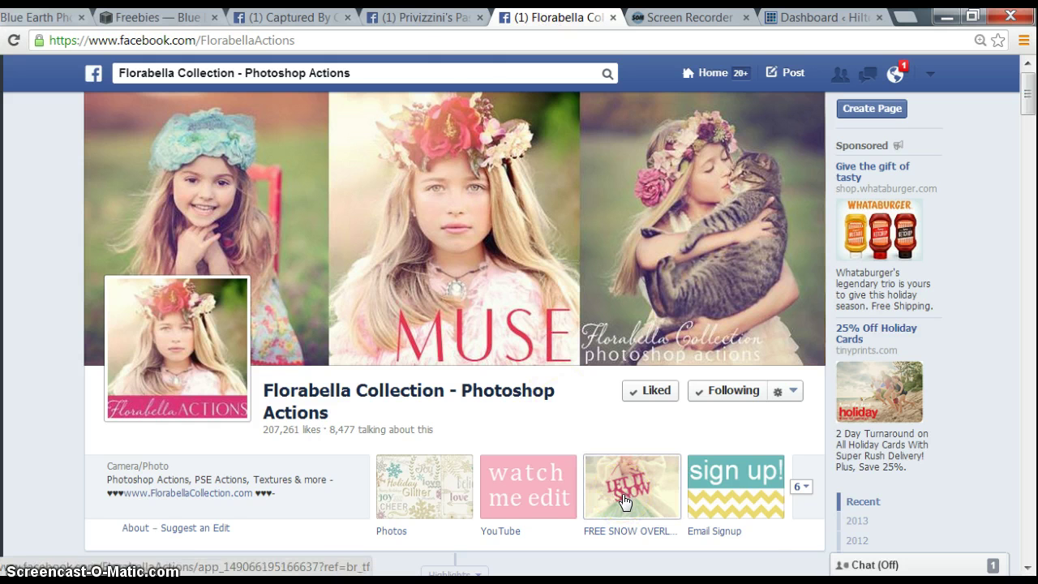
pyautogui.click(440, 18)
pyautogui.click(581, 240)
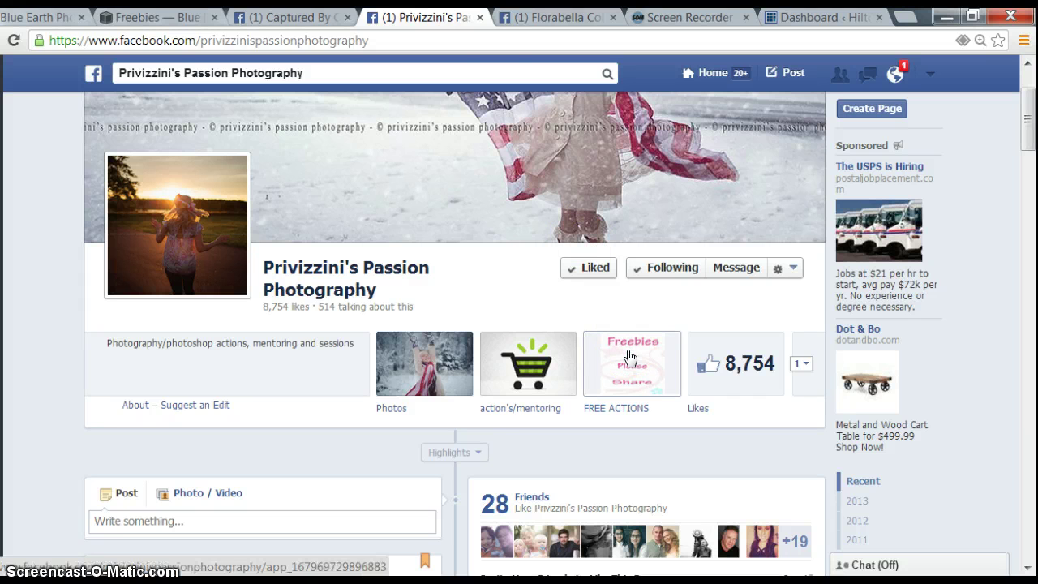
pyautogui.click(580, 393)
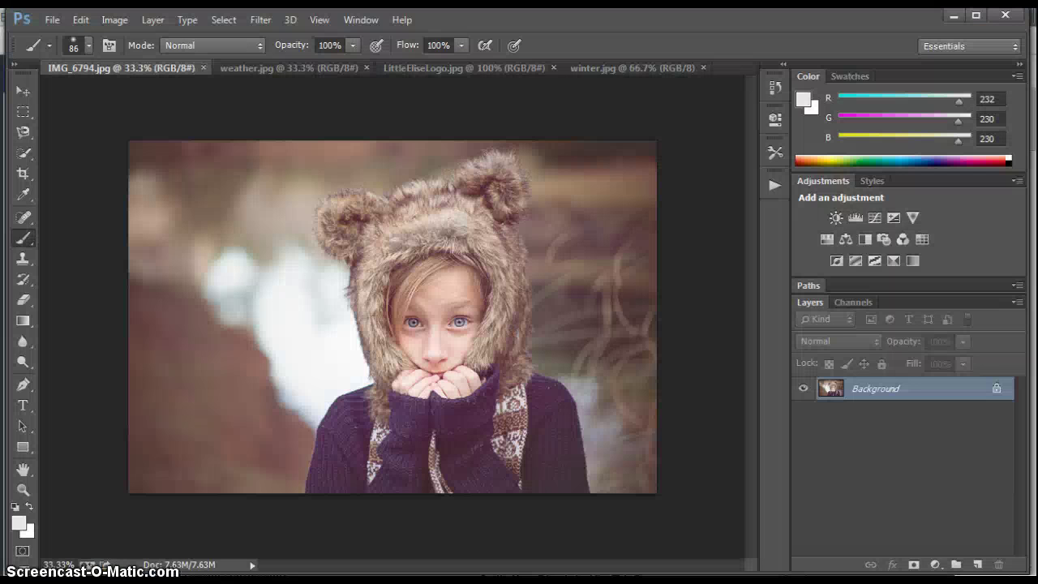
pyautogui.click(772, 186)
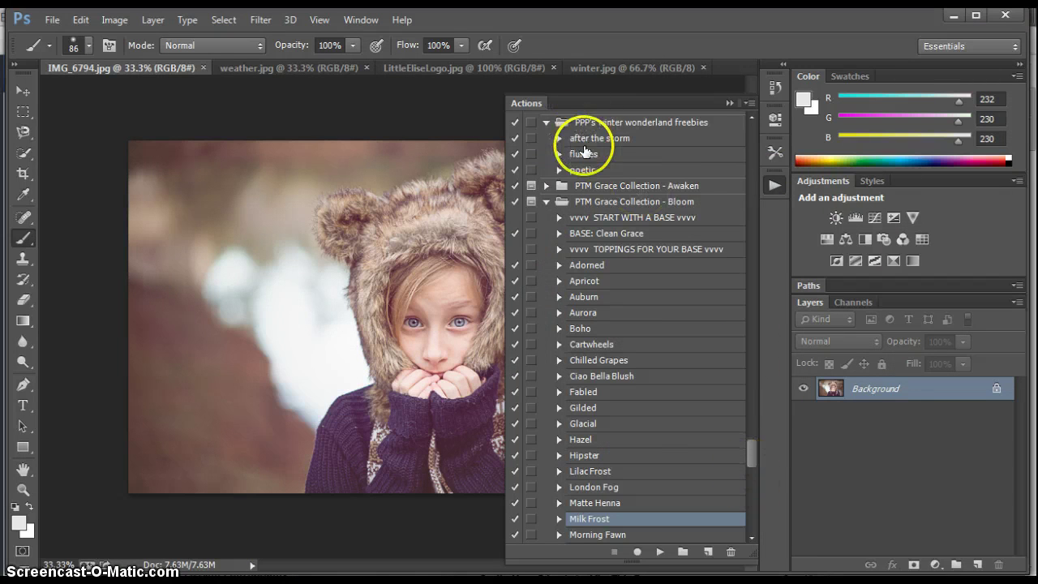
# Step: Play the flurries action on the portrait, then delete the resulting flurries layer group
pyautogui.click(584, 153)
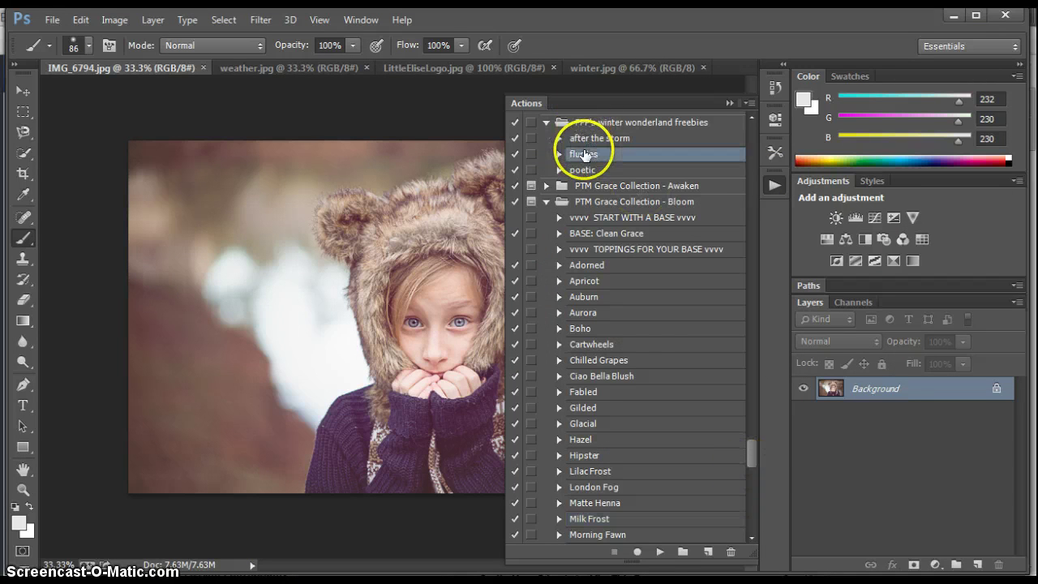
pyautogui.click(660, 553)
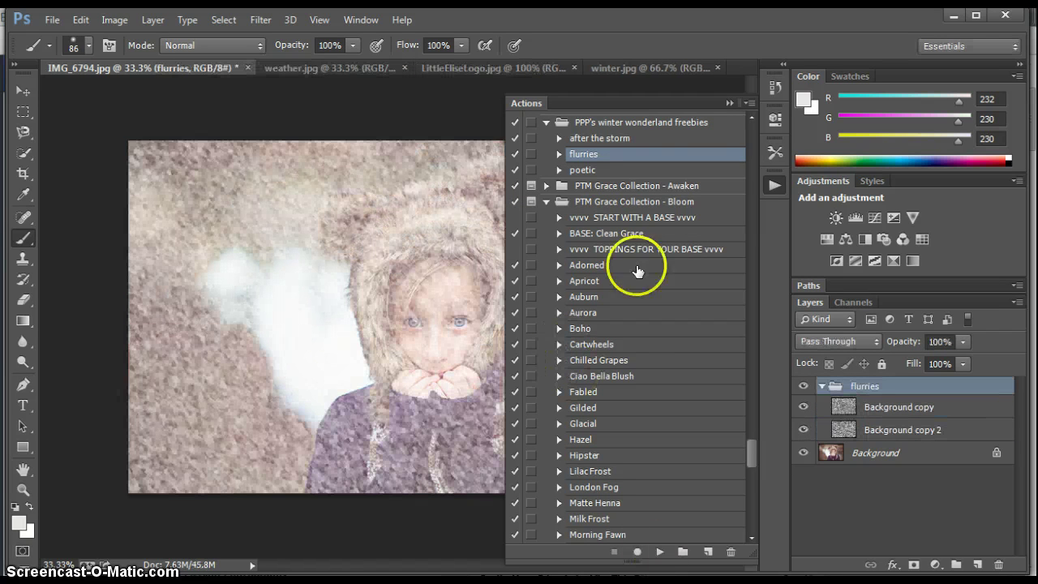
pyautogui.click(729, 103)
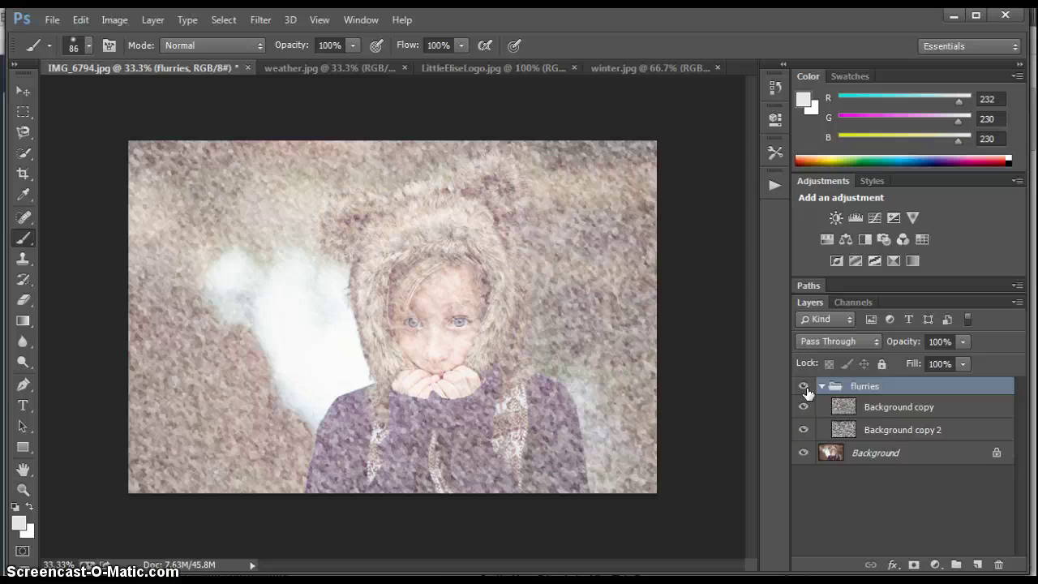
pyautogui.click(880, 383)
pyautogui.press('Delete')
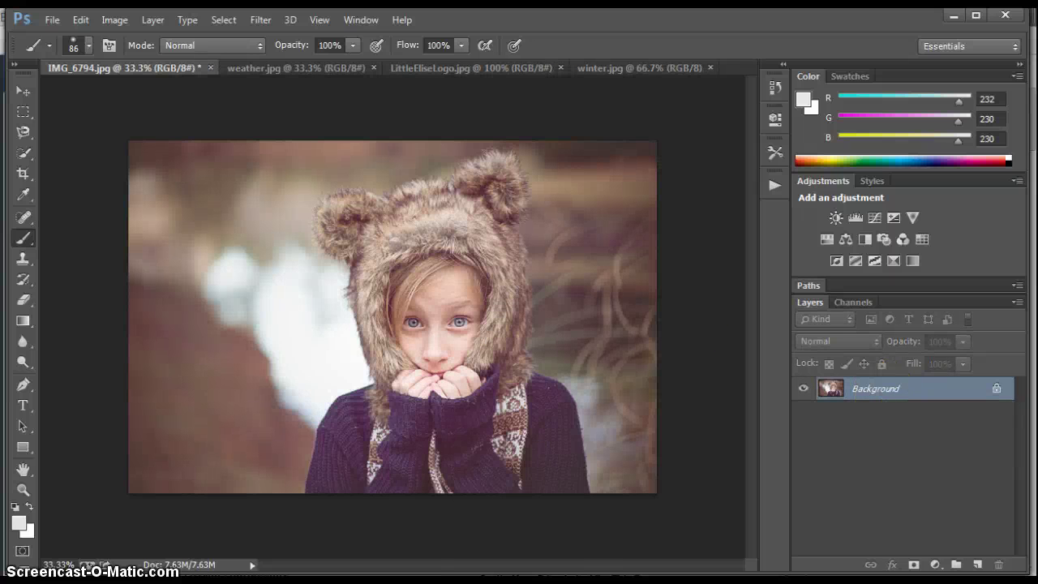
# Step: Visit the Captured By Carrie, Blue Earth Photography, snow freebies and Florabella Collection Facebook pages
pyautogui.hotkey('alt', 'Tab')
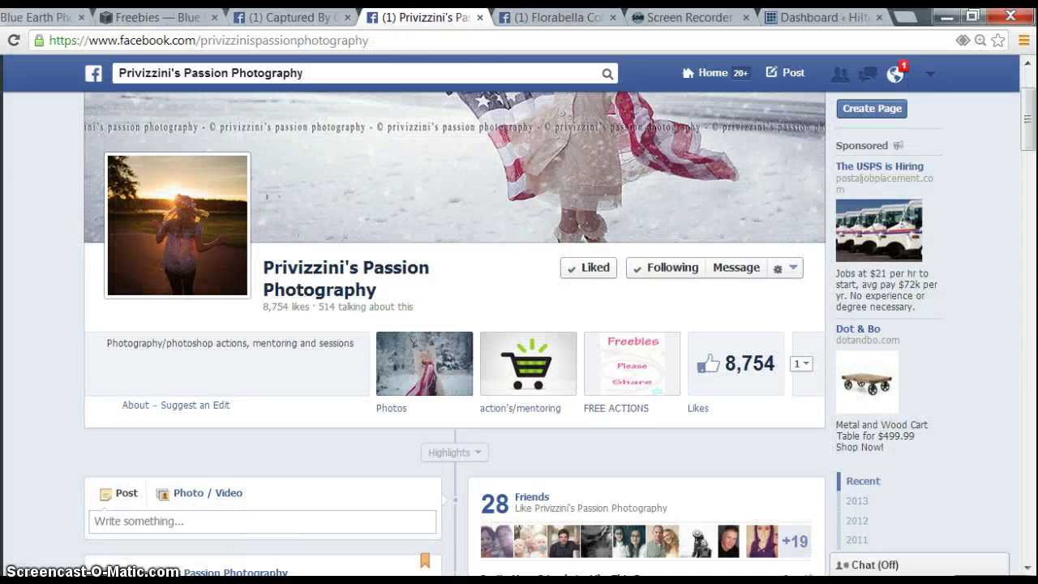
pyautogui.click(285, 18)
pyautogui.click(728, 371)
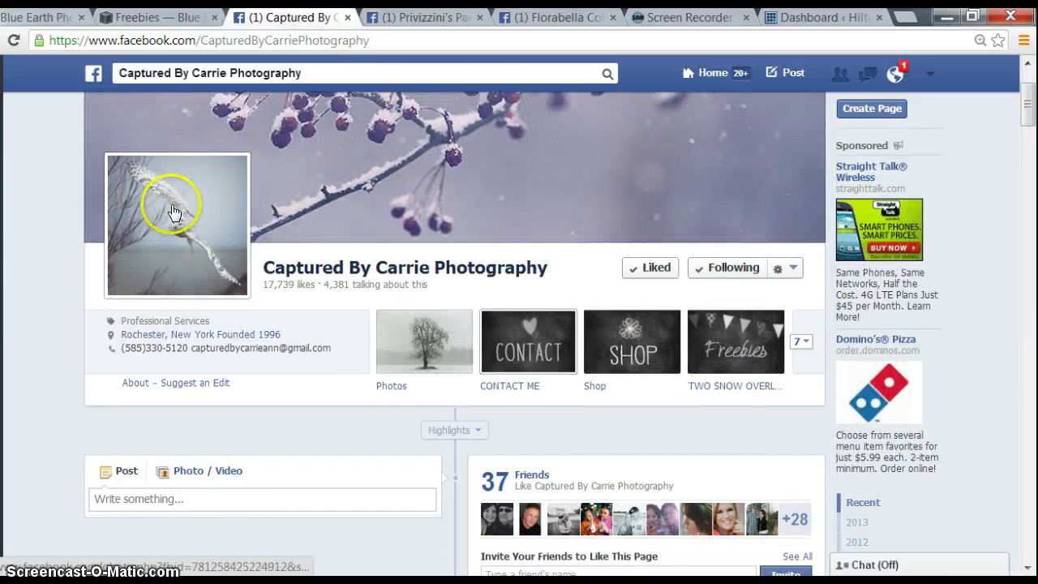
pyautogui.click(51, 17)
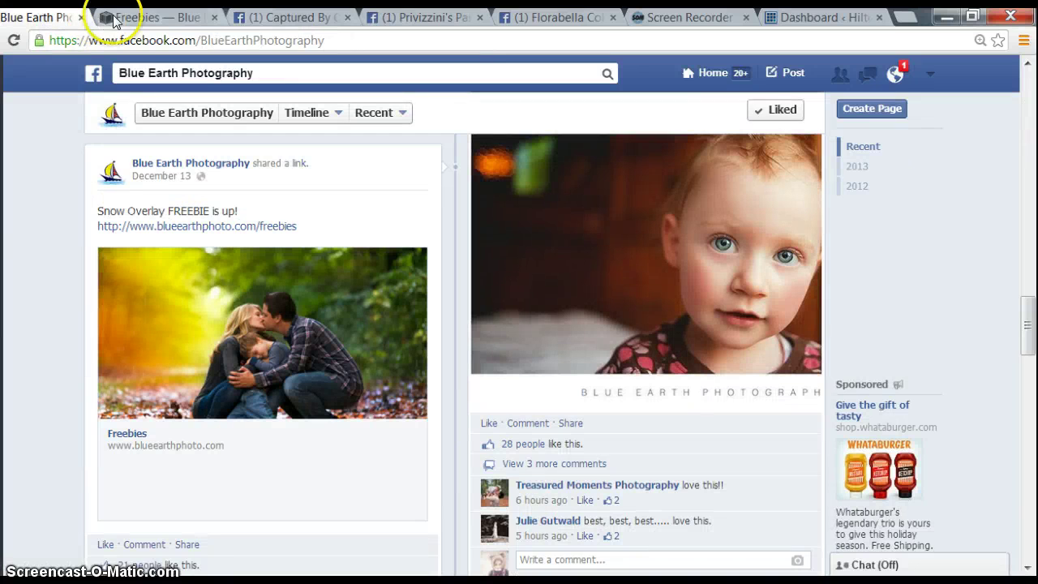
pyautogui.click(158, 16)
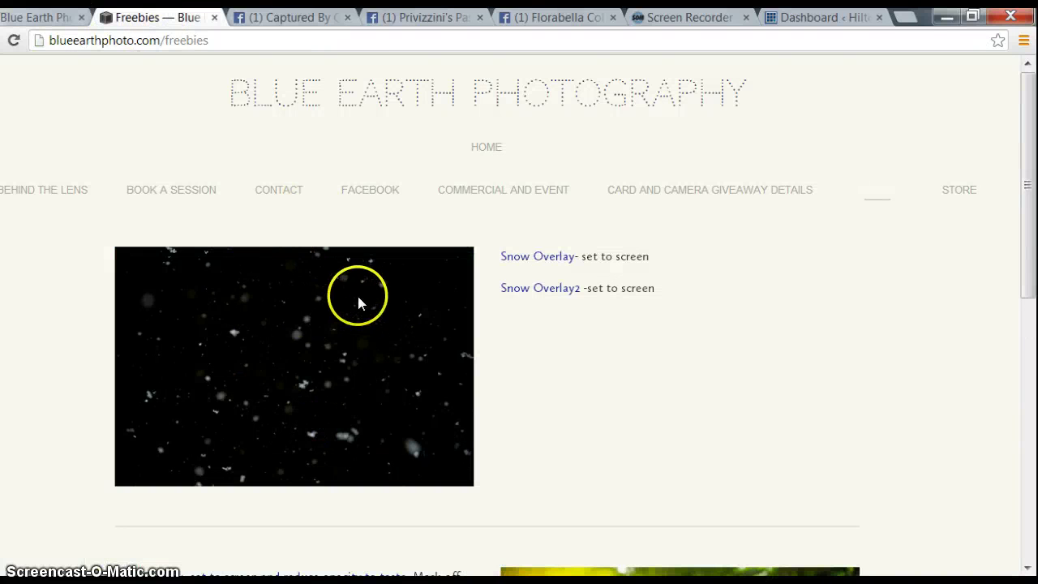
pyautogui.click(556, 18)
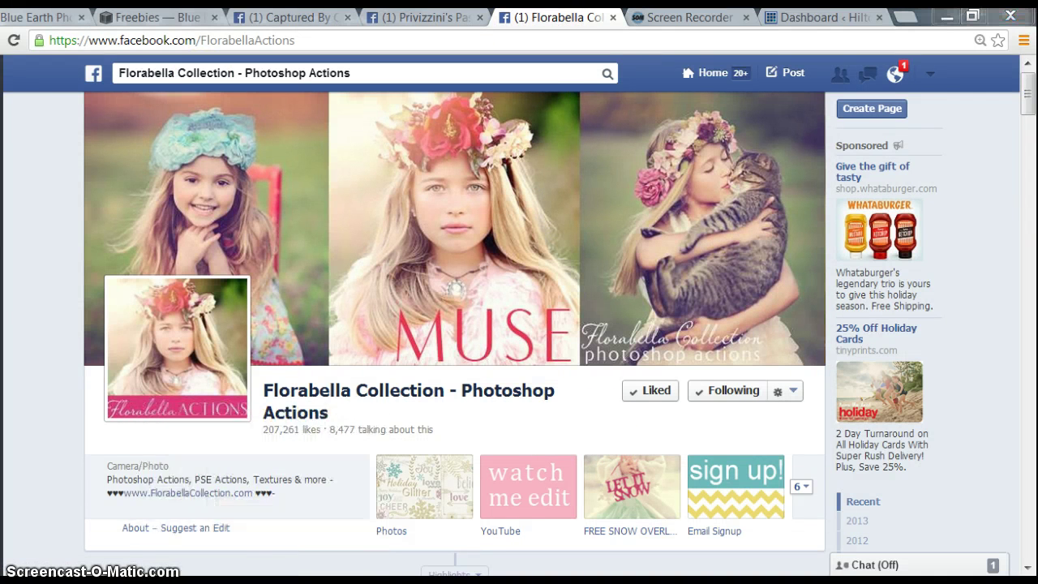
# Step: Add a Color Balance adjustment pushing the midtones to +24 blue
pyautogui.click(313, 568)
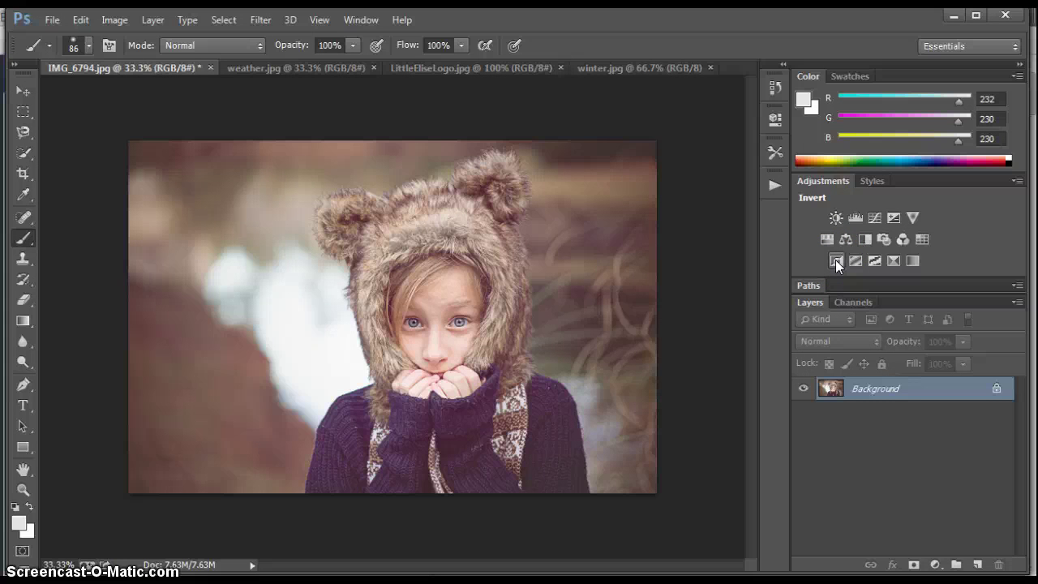
pyautogui.click(845, 239)
pyautogui.click(631, 254)
pyautogui.press('Up')
pyautogui.press('Up')
pyautogui.press('Up')
pyautogui.press('Up')
pyautogui.press('Up')
pyautogui.press('Up')
pyautogui.press('Up')
pyautogui.press('Up')
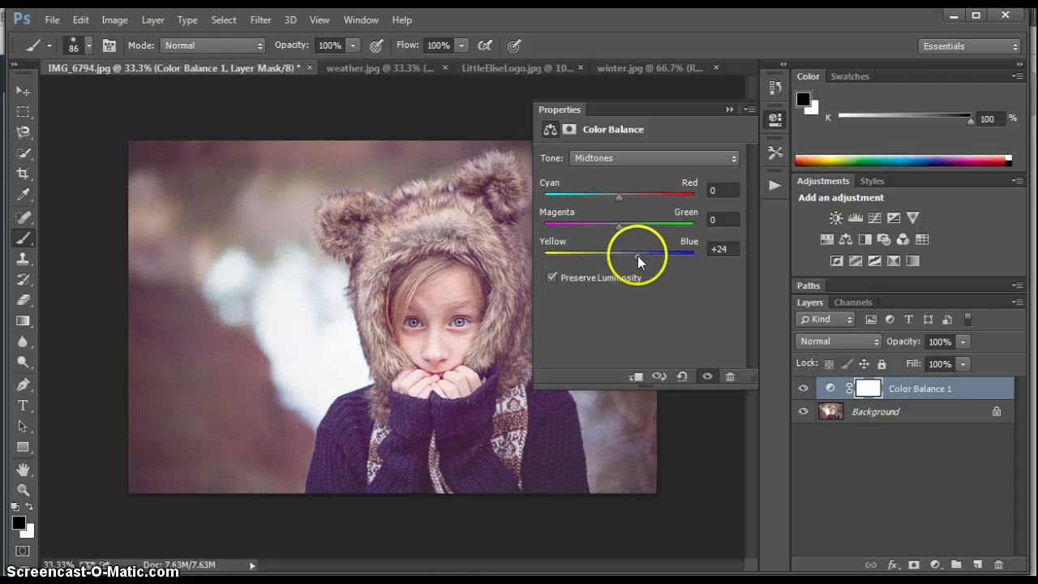
pyautogui.click(728, 110)
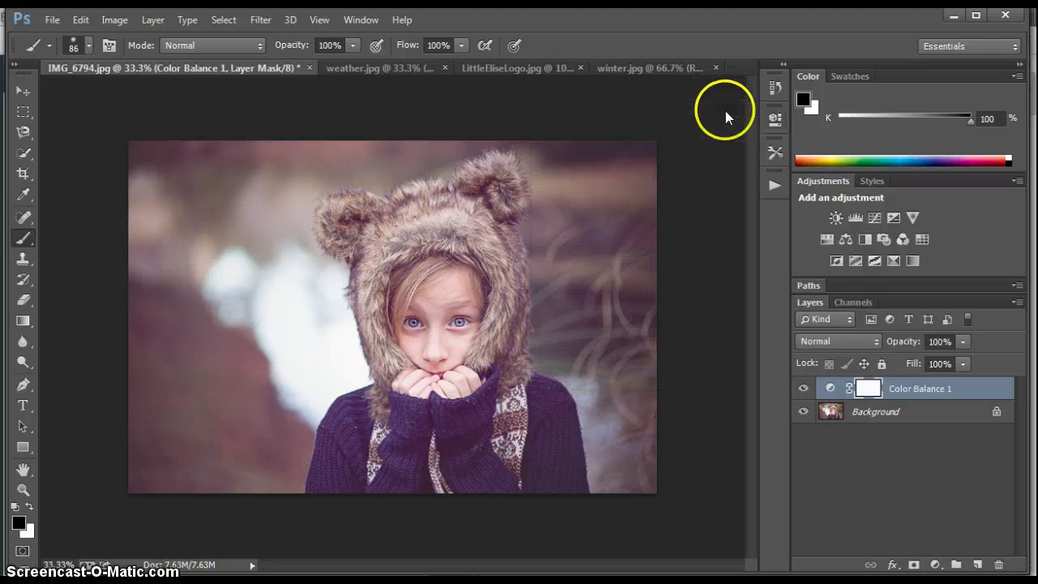
# Step: Flatten the image into the single Background layer
pyautogui.click(870, 411)
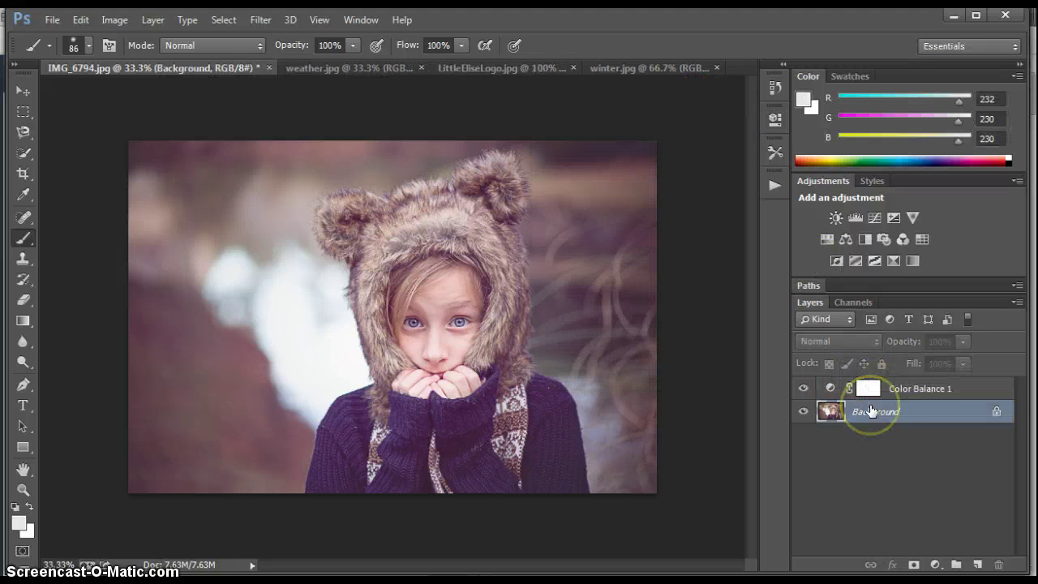
pyautogui.rightClick(871, 411)
pyautogui.click(889, 349)
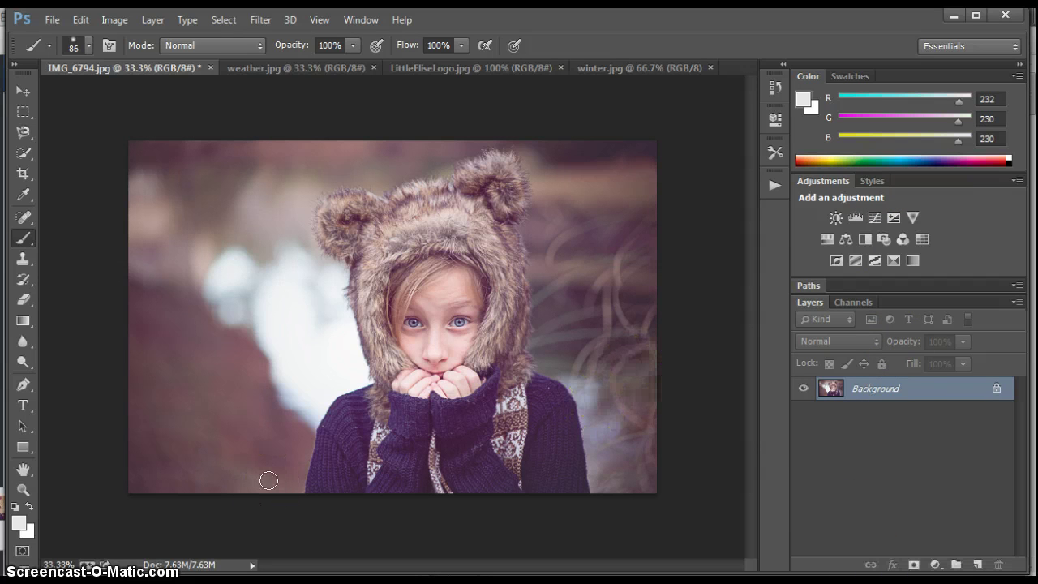
# Step: Set the foreground colour to off-white
pyautogui.click(22, 527)
pyautogui.click(22, 527)
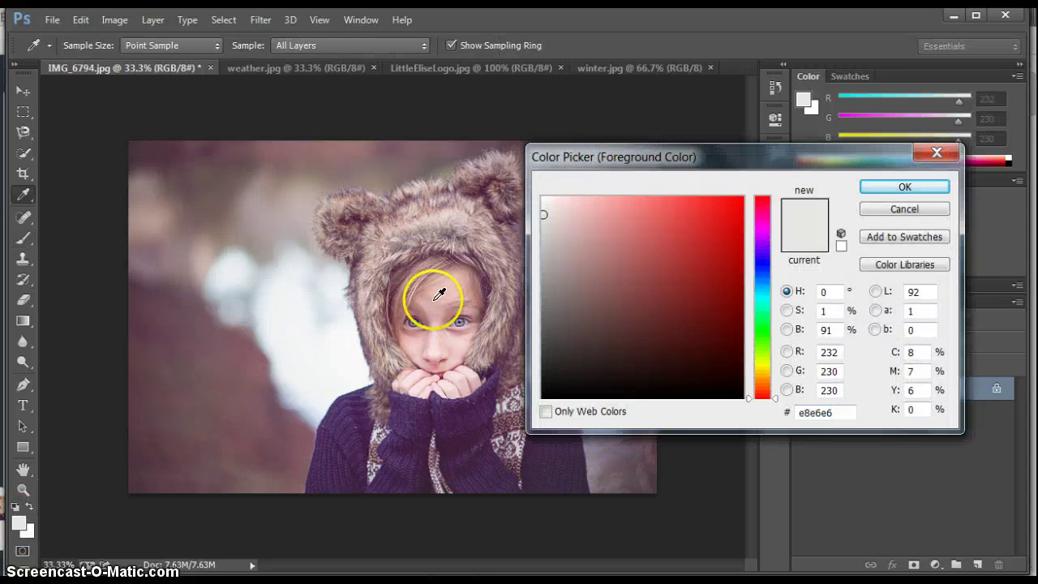
pyautogui.press('b')
pyautogui.click(925, 188)
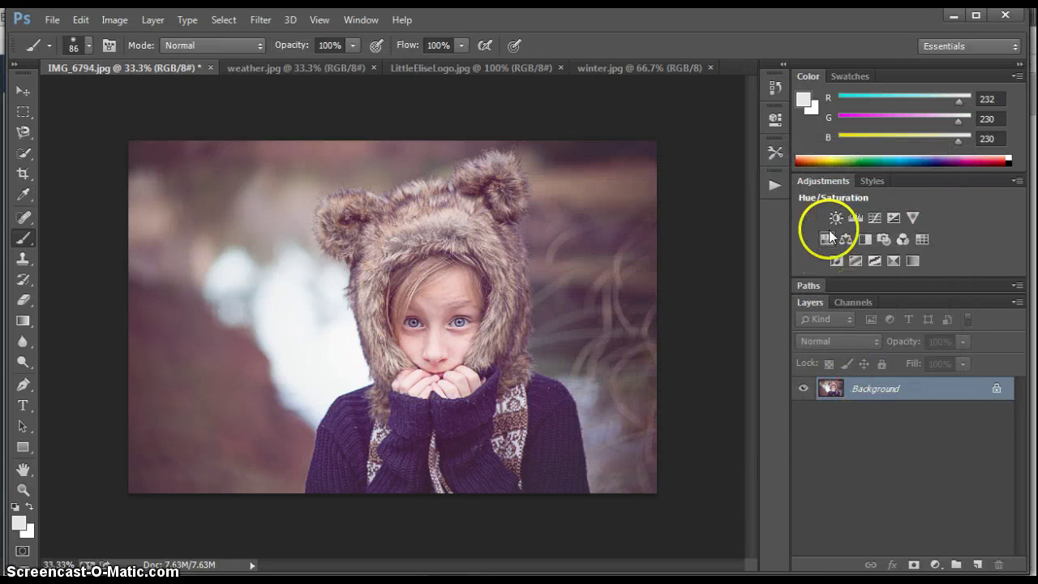
# Step: Add a Color to Transparent gradient fill layer at 70% scale
pyautogui.click(934, 563)
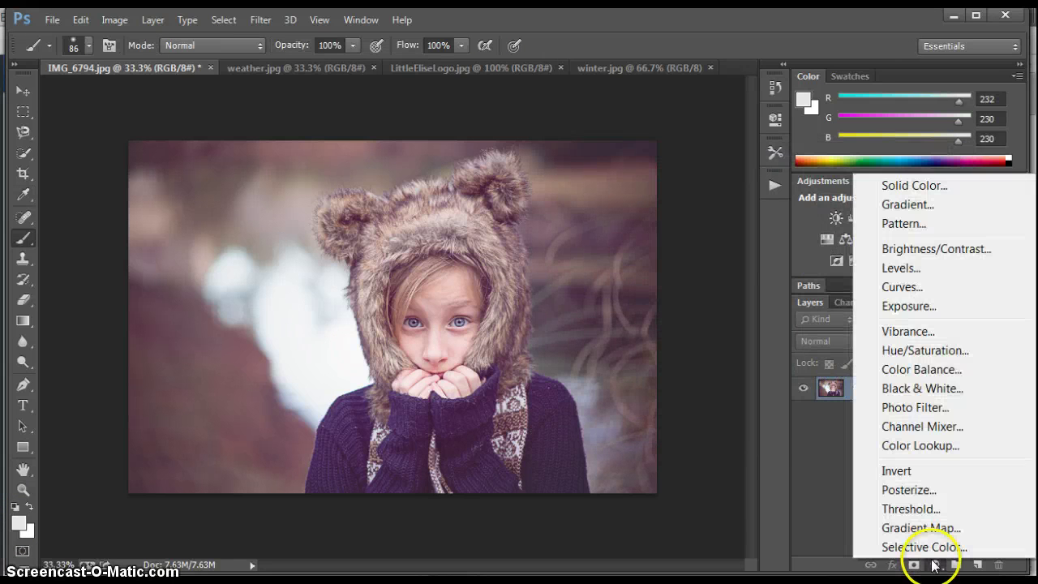
pyautogui.click(924, 208)
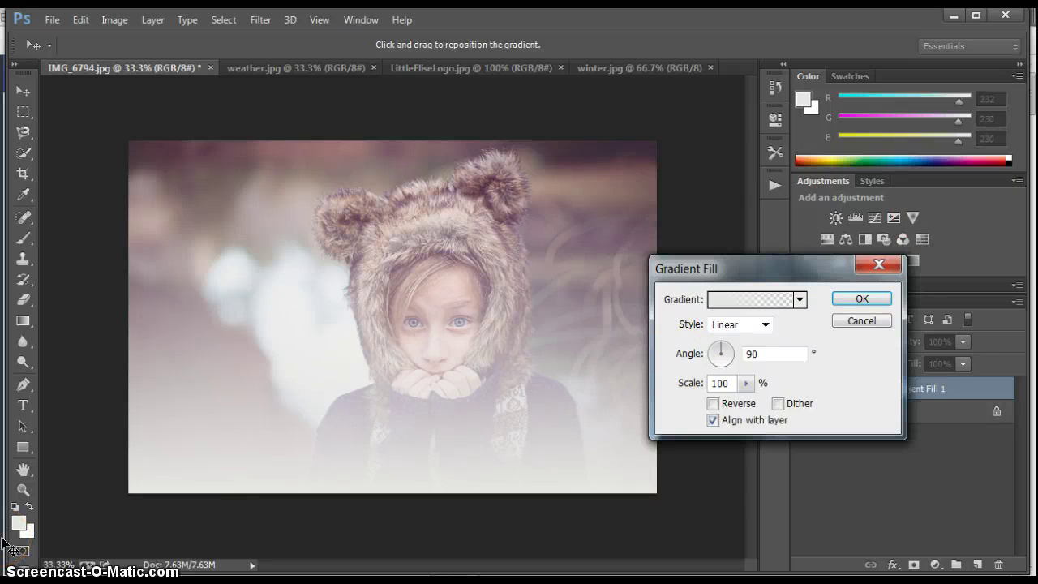
pyautogui.click(718, 297)
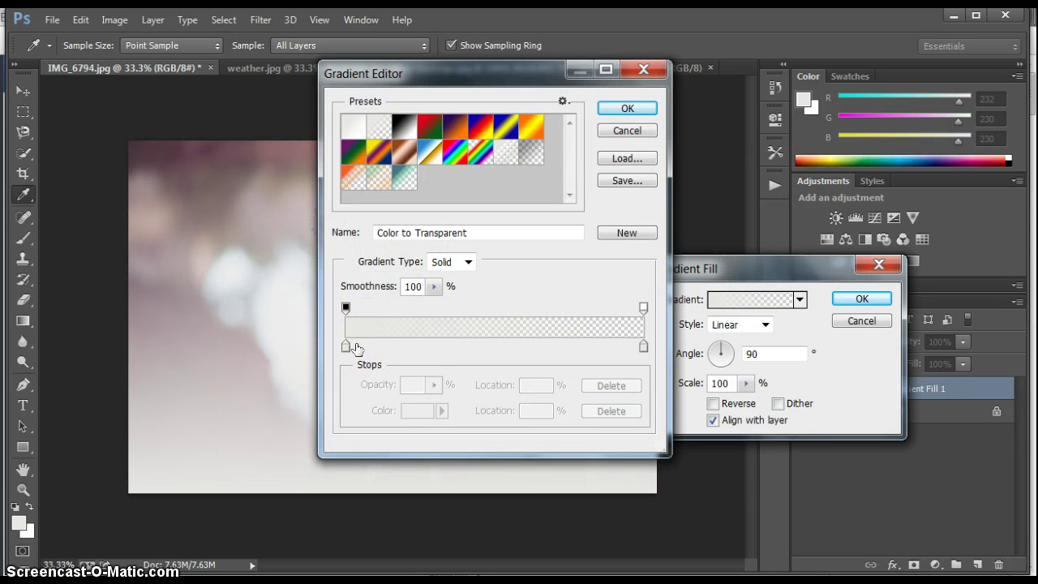
pyautogui.click(616, 110)
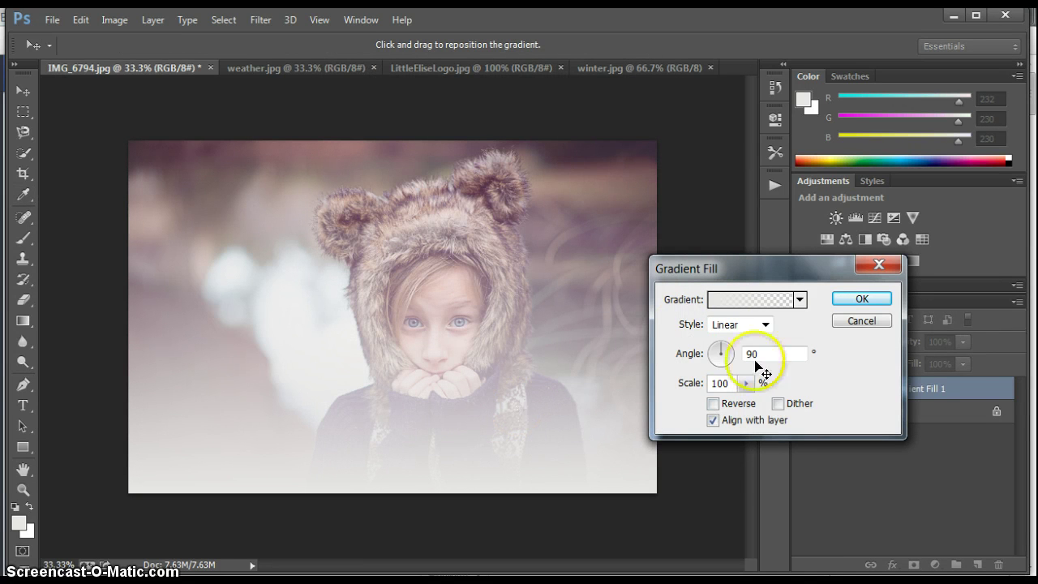
pyautogui.click(745, 385)
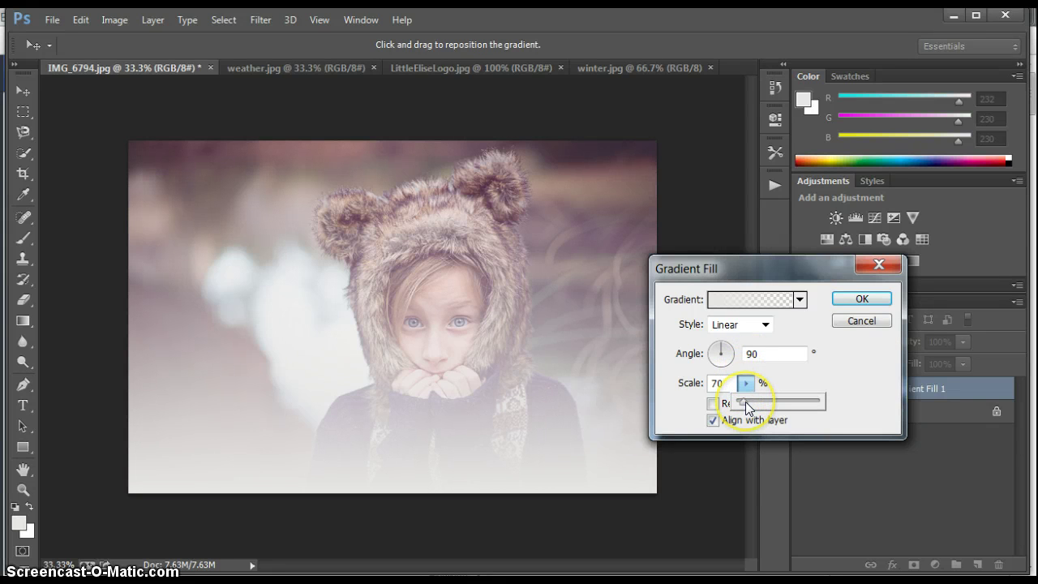
pyautogui.moveTo(745, 401); pyautogui.dragTo(743, 402)
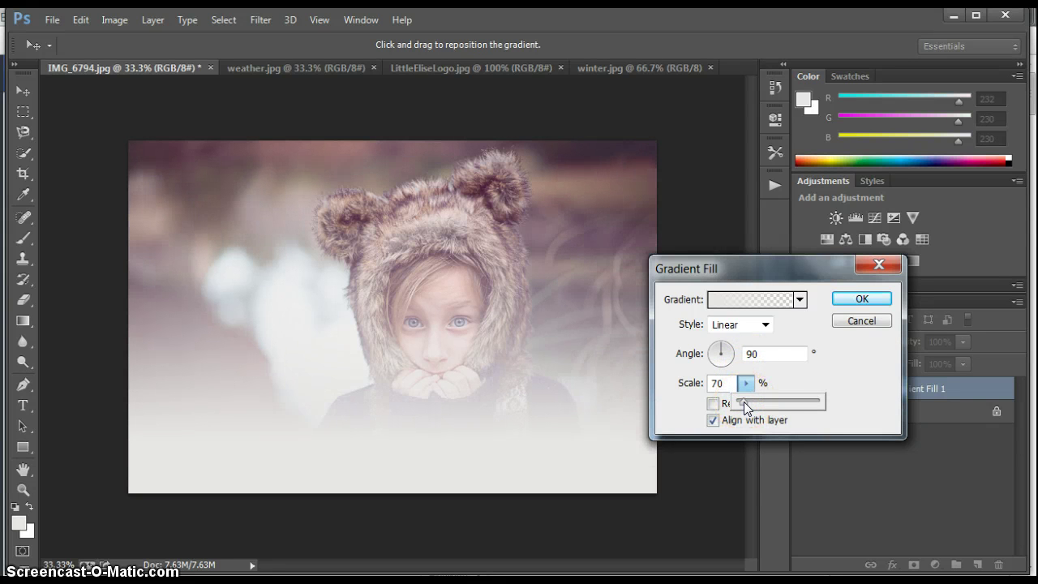
pyautogui.click(862, 300)
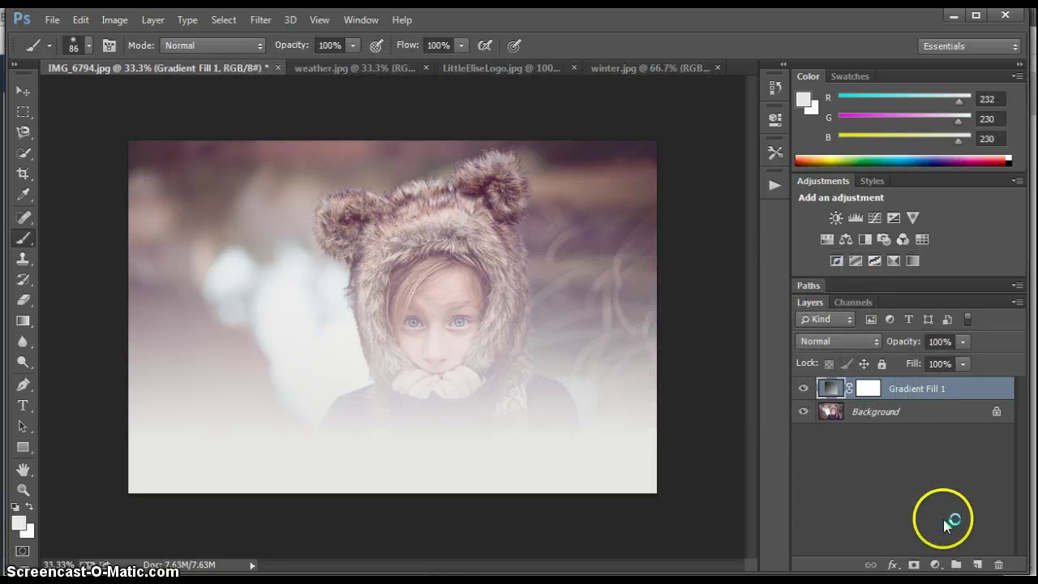
# Step: Add a second gradient fill layer angled to about 105.95°
pyautogui.click(935, 564)
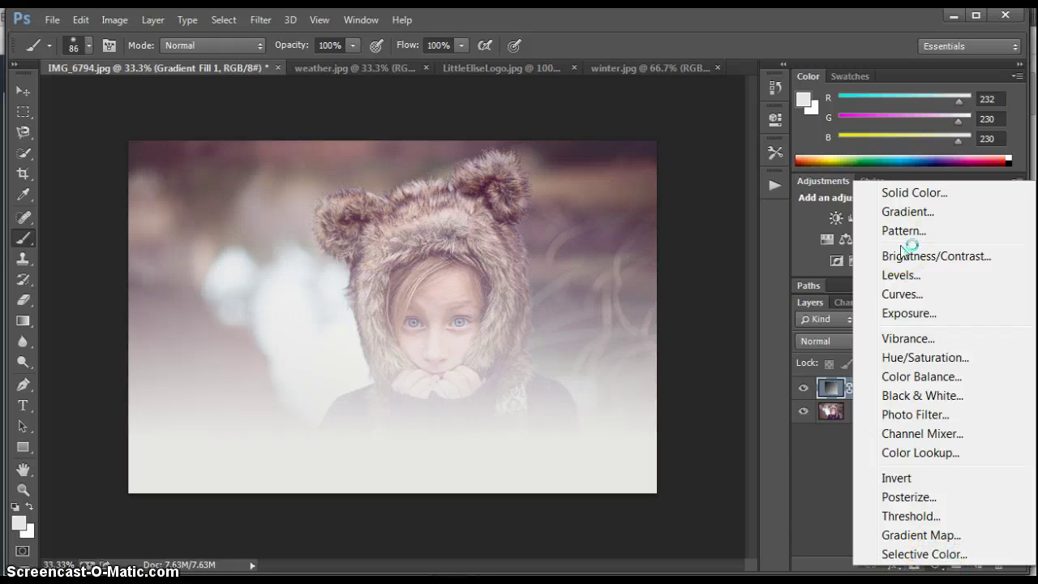
pyautogui.click(907, 212)
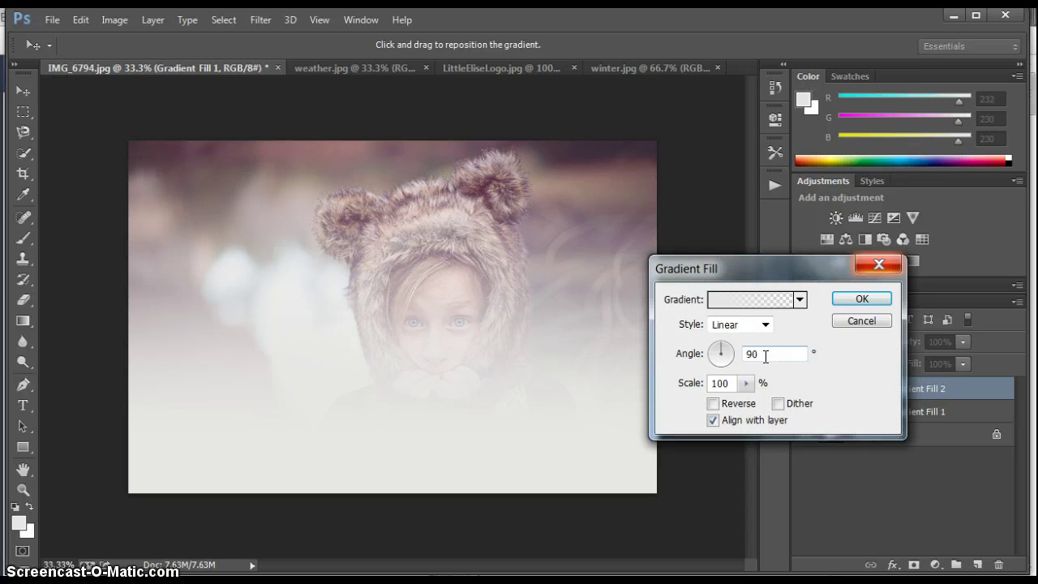
pyautogui.moveTo(720, 347); pyautogui.dragTo(716, 352)
pyautogui.click(720, 348)
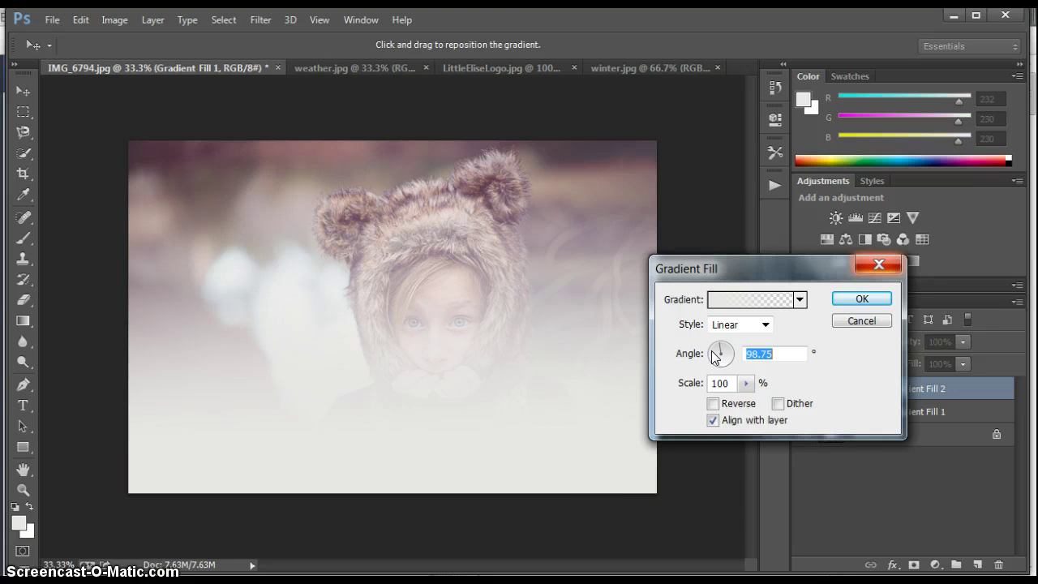
pyautogui.moveTo(714, 357); pyautogui.dragTo(716, 357)
pyautogui.click(717, 357)
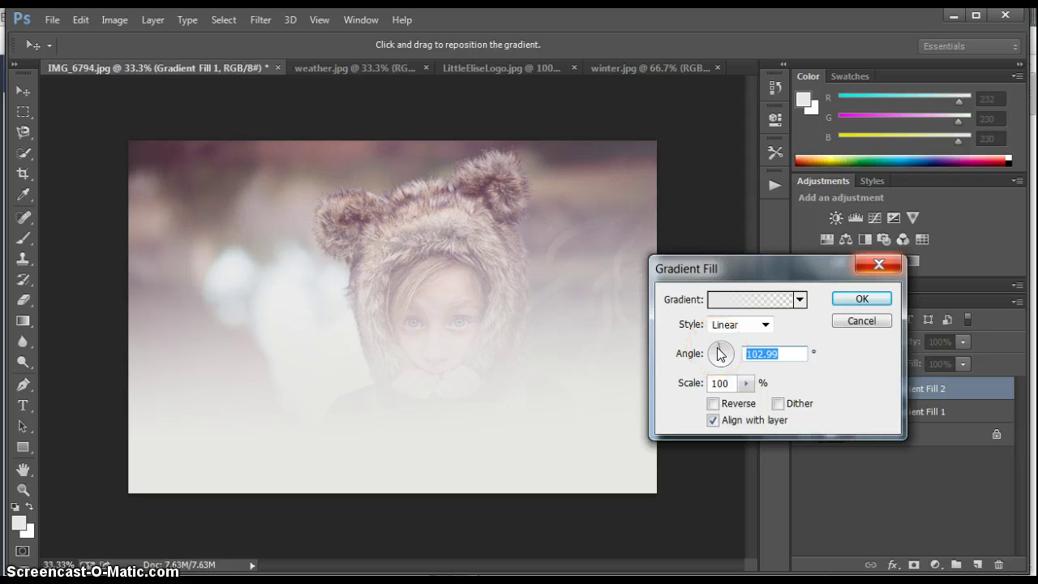
pyautogui.click(719, 355)
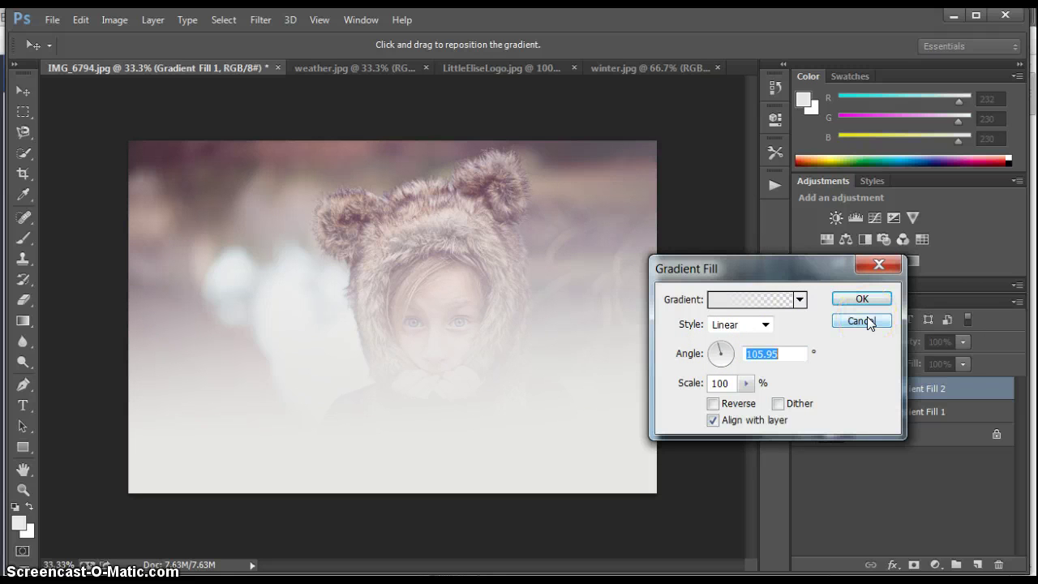
pyautogui.click(846, 297)
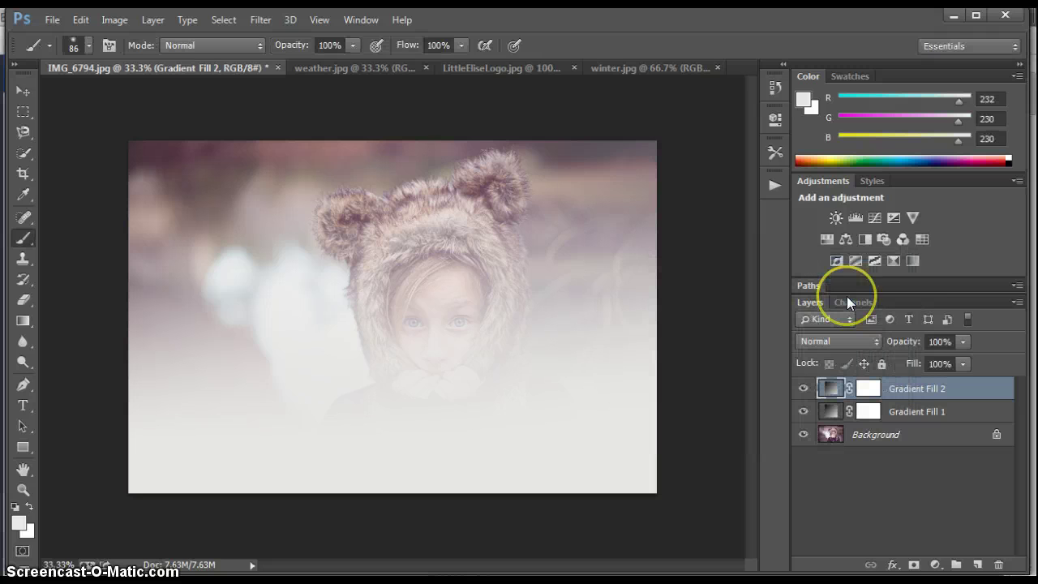
# Step: Start a third gradient fill layer and angle it diagonally toward 29°
pyautogui.click(912, 565)
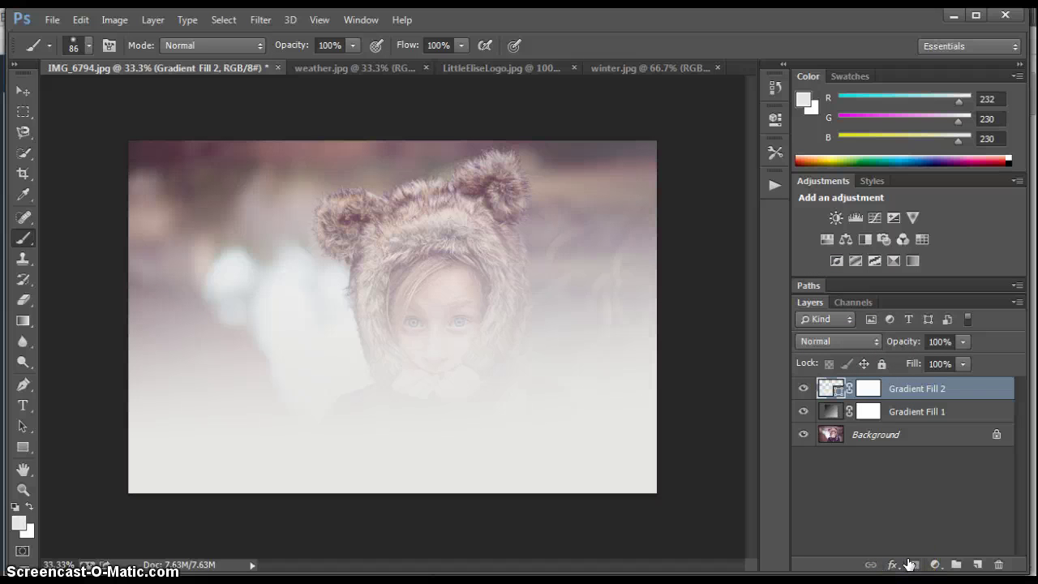
pyautogui.click(937, 565)
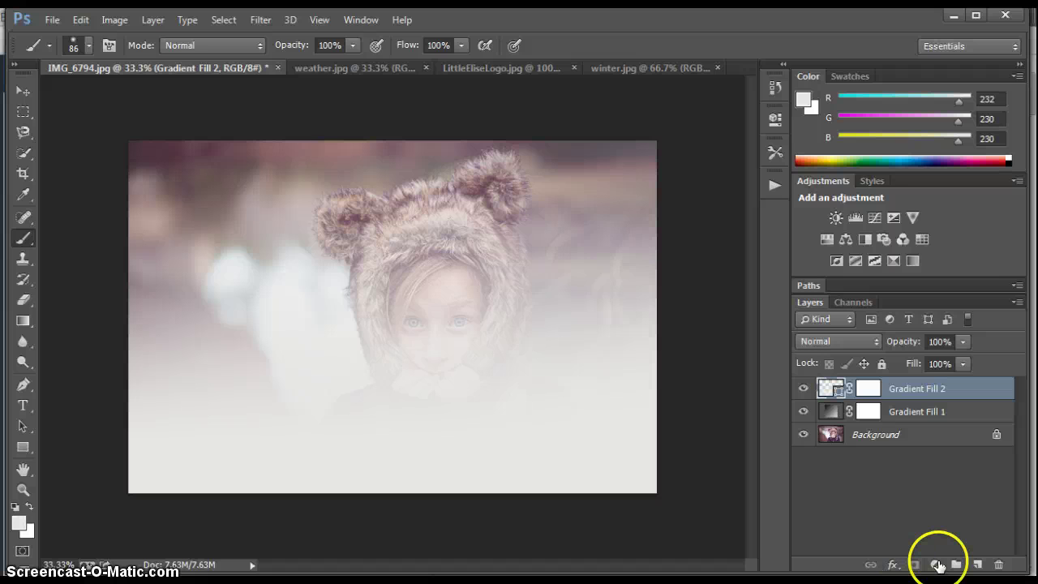
pyautogui.click(937, 565)
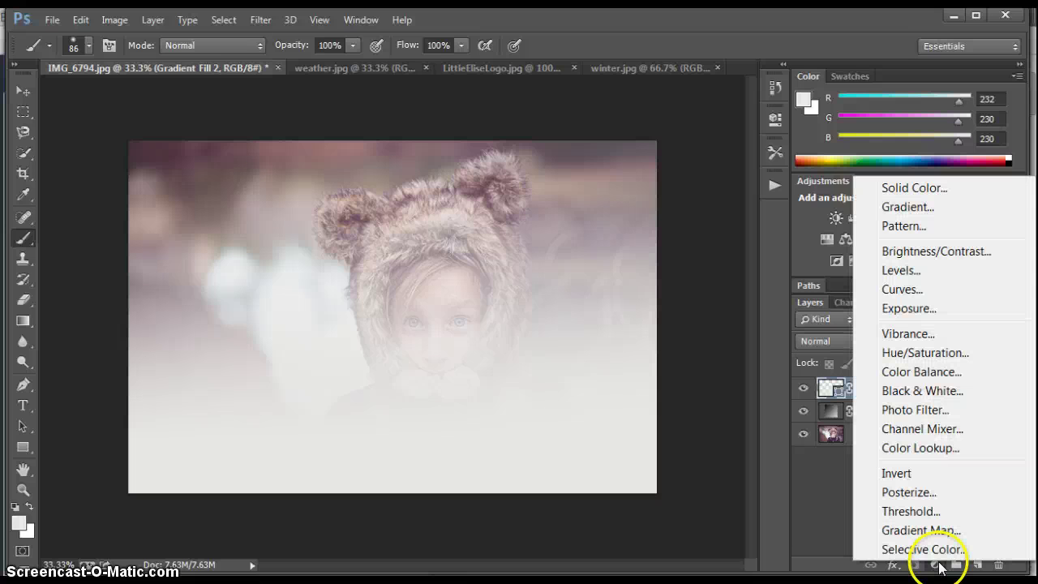
pyautogui.click(938, 209)
pyautogui.moveTo(724, 347); pyautogui.dragTo(732, 356)
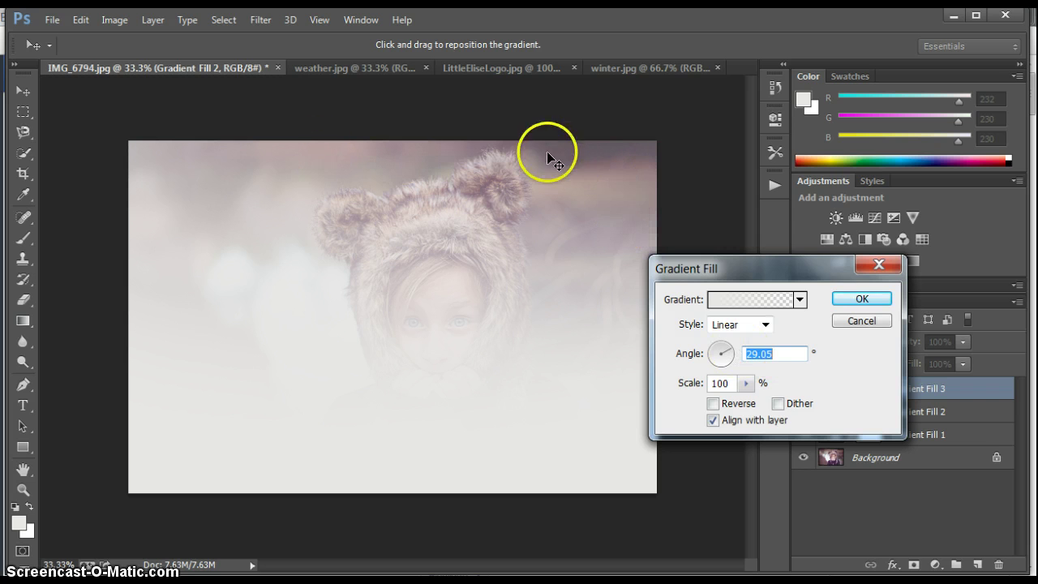
# Step: Confirm the third gradient fill, group all three into Group 1 and add a layer mask
pyautogui.click(859, 299)
pyautogui.press('b')
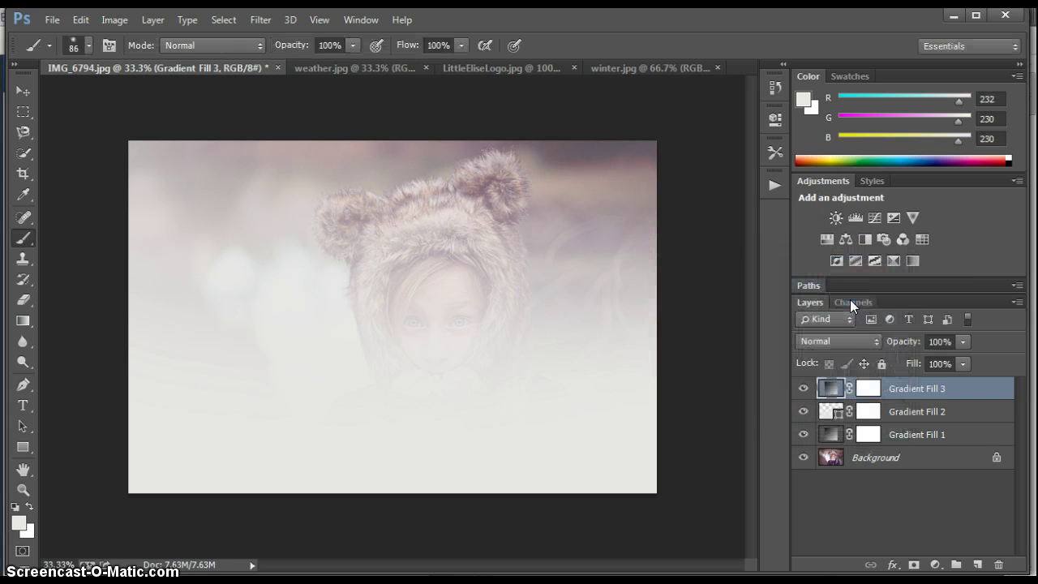
pyautogui.keyDown('shift'); pyautogui.click(905, 438); pyautogui.keyUp('shift')
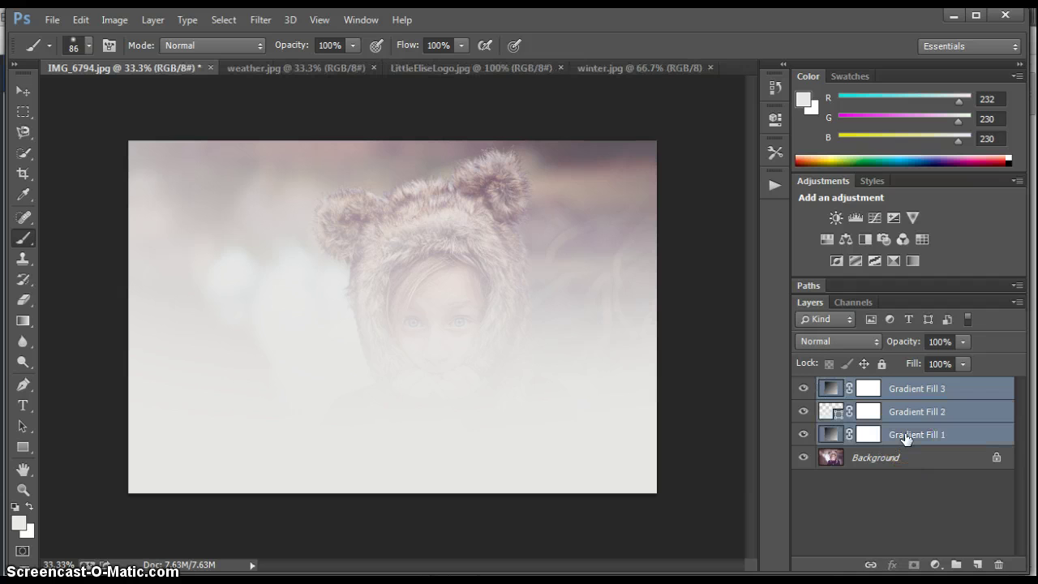
pyautogui.hotkey('ctrl', 'g')
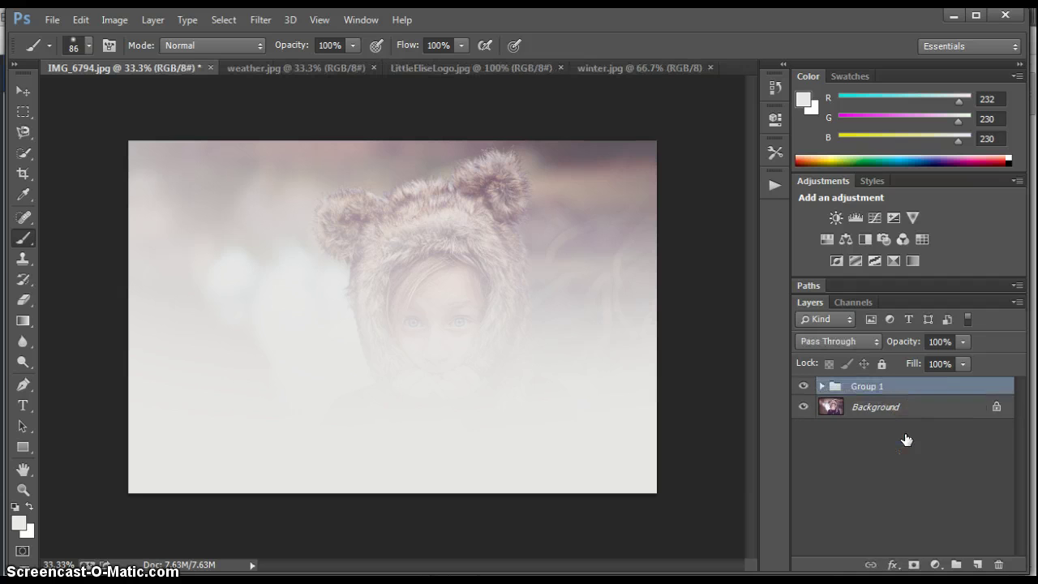
pyautogui.click(915, 561)
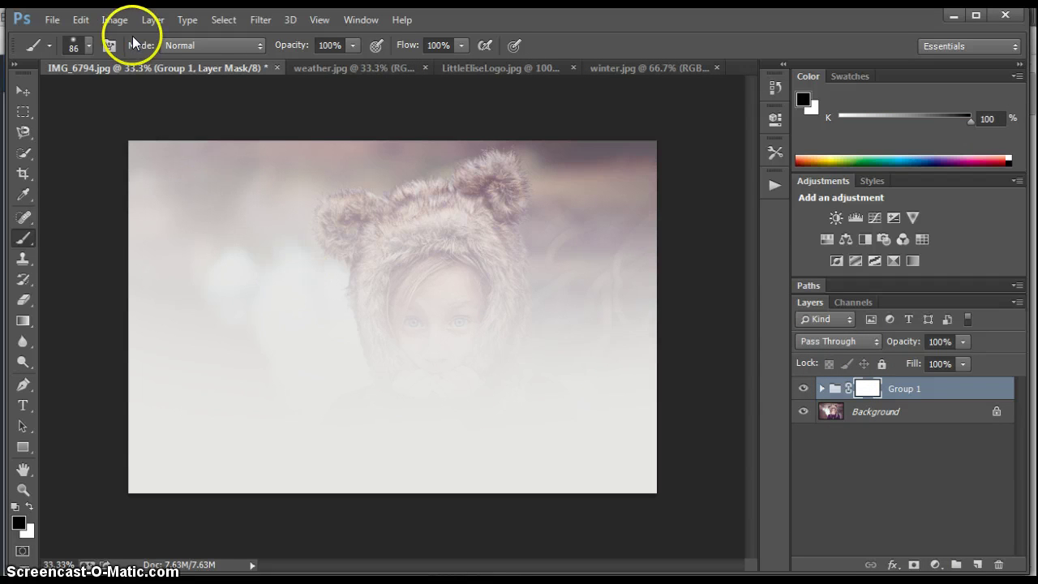
# Step: Enlarge the soft brush to 293 px
pyautogui.click(89, 49)
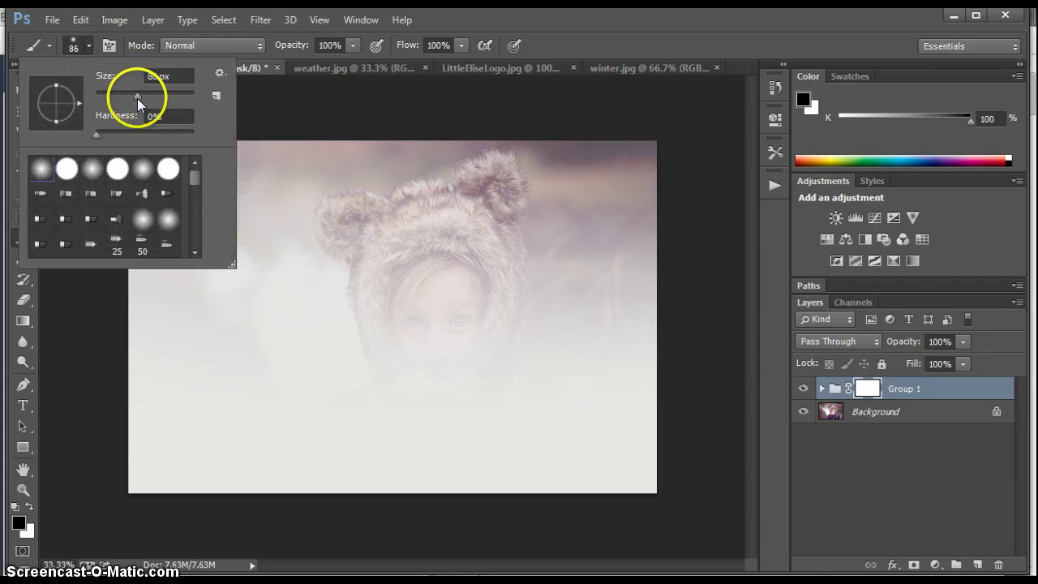
pyautogui.moveTo(137, 98); pyautogui.dragTo(152, 97)
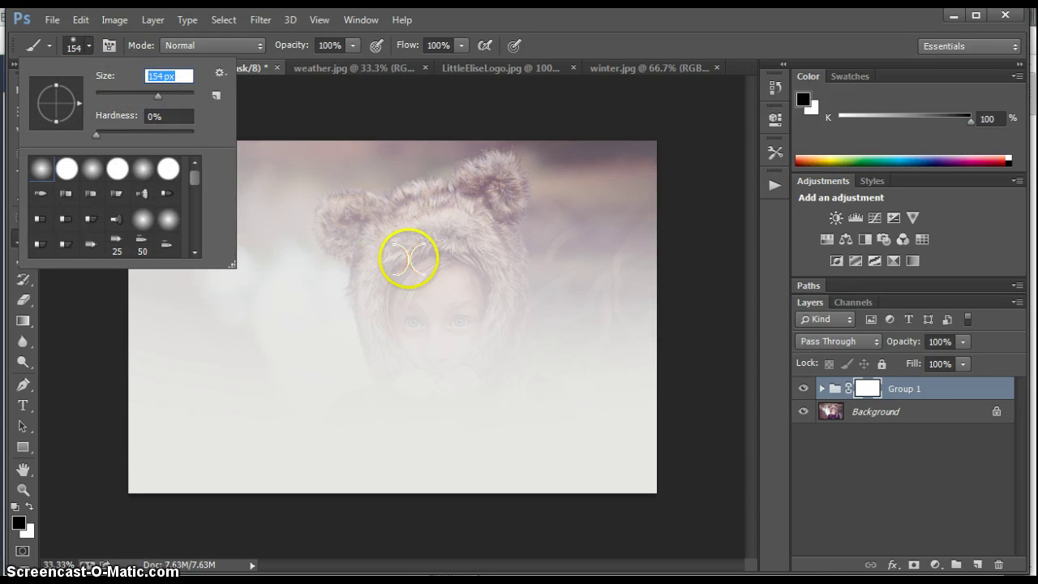
pyautogui.moveTo(159, 98); pyautogui.dragTo(169, 98)
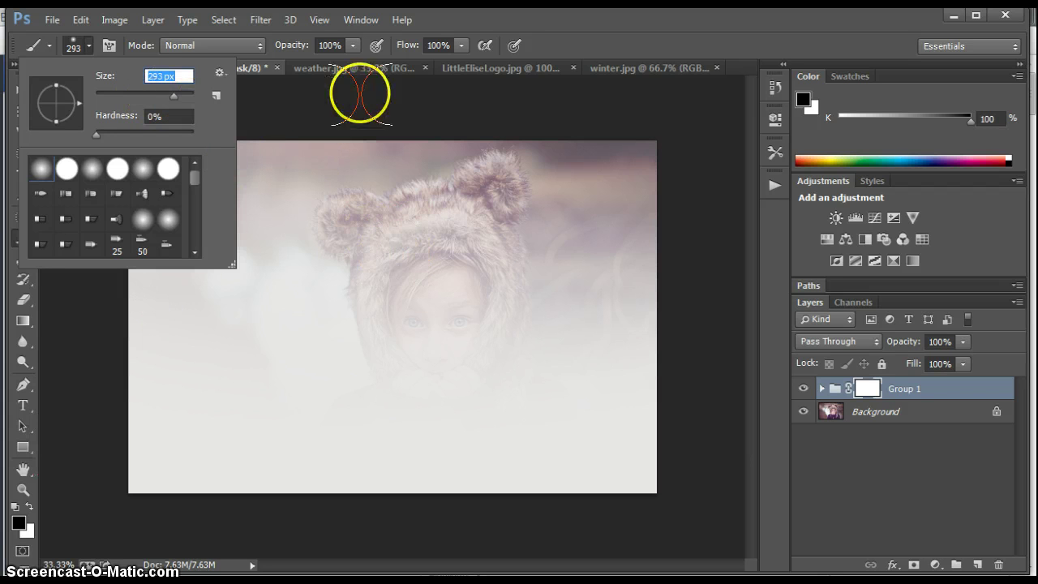
# Step: Paint black at 53% opacity on Group 1's mask over the girl's hat, face, hands and hood
pyautogui.click(352, 46)
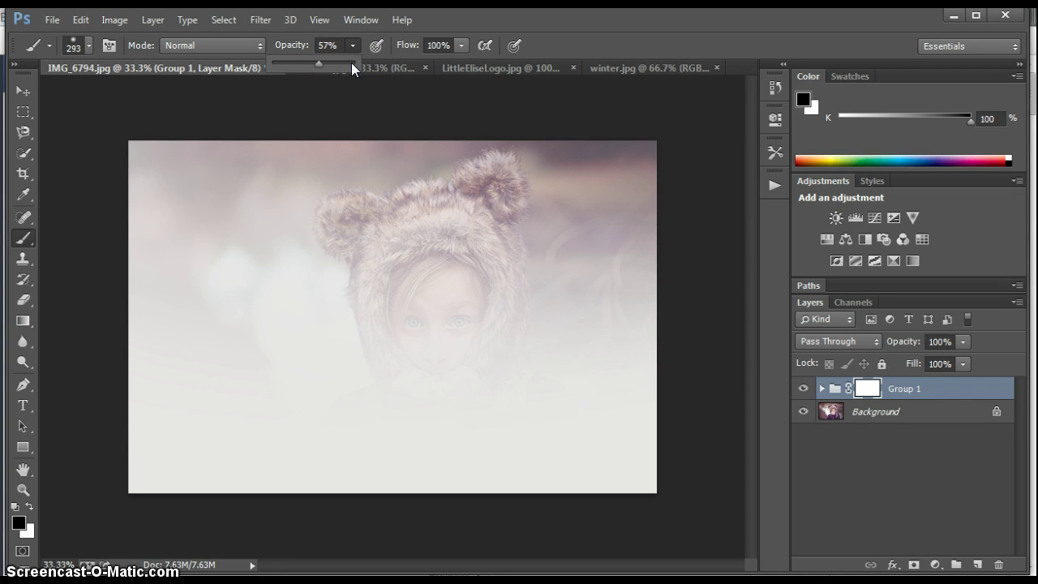
pyautogui.click(315, 69)
pyautogui.moveTo(438, 229); pyautogui.dragTo(447, 235)
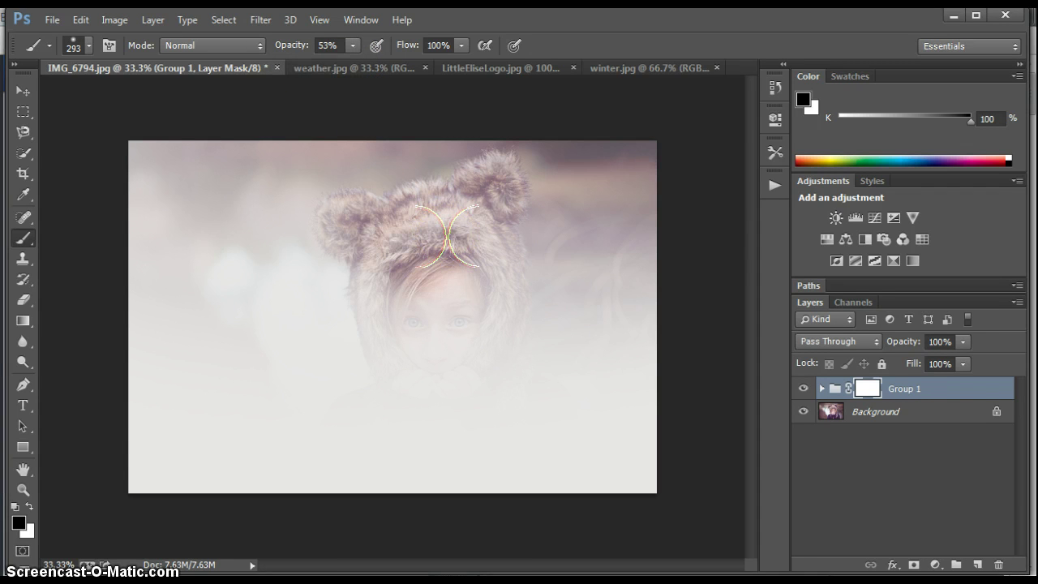
pyautogui.moveTo(389, 296)
pyautogui.mouseDown()
pyautogui.moveTo(402, 377)
pyautogui.moveTo(470, 381)
pyautogui.moveTo(494, 276)
pyautogui.mouseUp()
pyautogui.moveTo(446, 235)
pyautogui.mouseDown()
pyautogui.moveTo(485, 274)
pyautogui.moveTo(475, 224)
pyautogui.moveTo(498, 189)
pyautogui.moveTo(437, 222)
pyautogui.moveTo(439, 257)
pyautogui.moveTo(412, 249)
pyautogui.moveTo(437, 415)
pyautogui.moveTo(427, 392)
pyautogui.moveTo(415, 467)
pyautogui.moveTo(418, 408)
pyautogui.moveTo(402, 472)
pyautogui.moveTo(440, 462)
pyautogui.moveTo(461, 485)
pyautogui.moveTo(468, 427)
pyautogui.moveTo(522, 383)
pyautogui.moveTo(549, 430)
pyautogui.moveTo(550, 471)
pyautogui.moveTo(540, 450)
pyautogui.moveTo(518, 486)
pyautogui.moveTo(497, 495)
pyautogui.moveTo(555, 487)
pyautogui.moveTo(515, 475)
pyautogui.moveTo(385, 504)
pyautogui.moveTo(349, 498)
pyautogui.moveTo(379, 441)
pyautogui.moveTo(350, 449)
pyautogui.moveTo(370, 418)
pyautogui.moveTo(345, 449)
pyautogui.moveTo(329, 518)
pyautogui.moveTo(365, 479)
pyautogui.mouseUp()
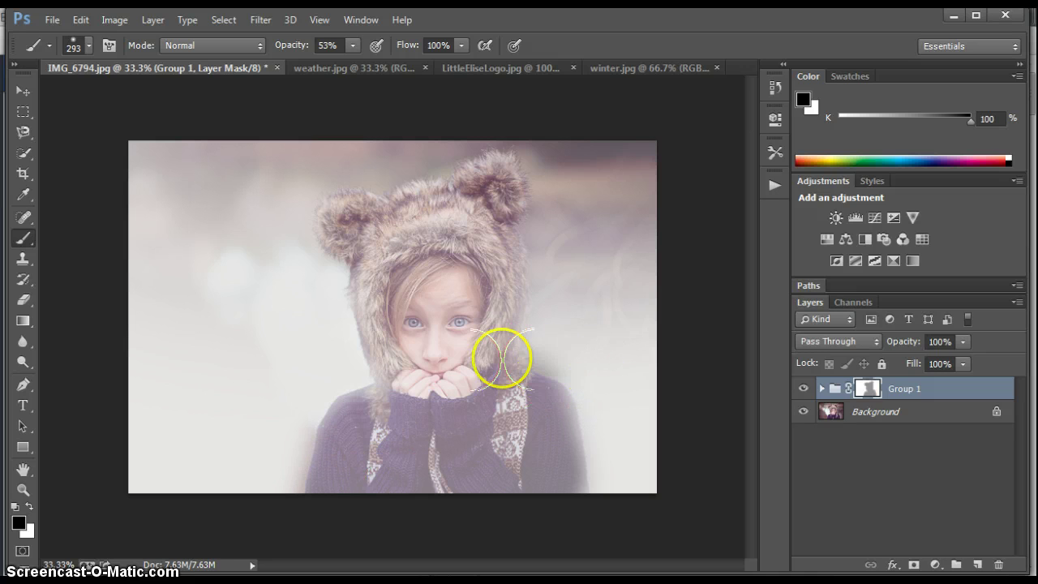
# Step: Raise brush opacity to 100% and paint black over the girl's eyes and forehead on the mask
pyautogui.click(31, 508)
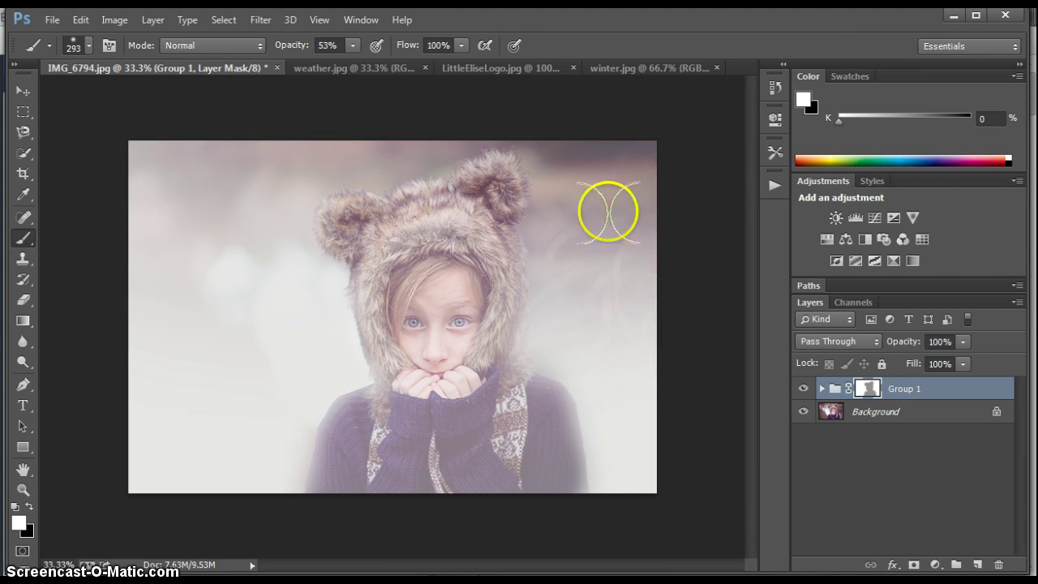
pyautogui.click(352, 46)
pyautogui.press('0')
pyautogui.click(34, 508)
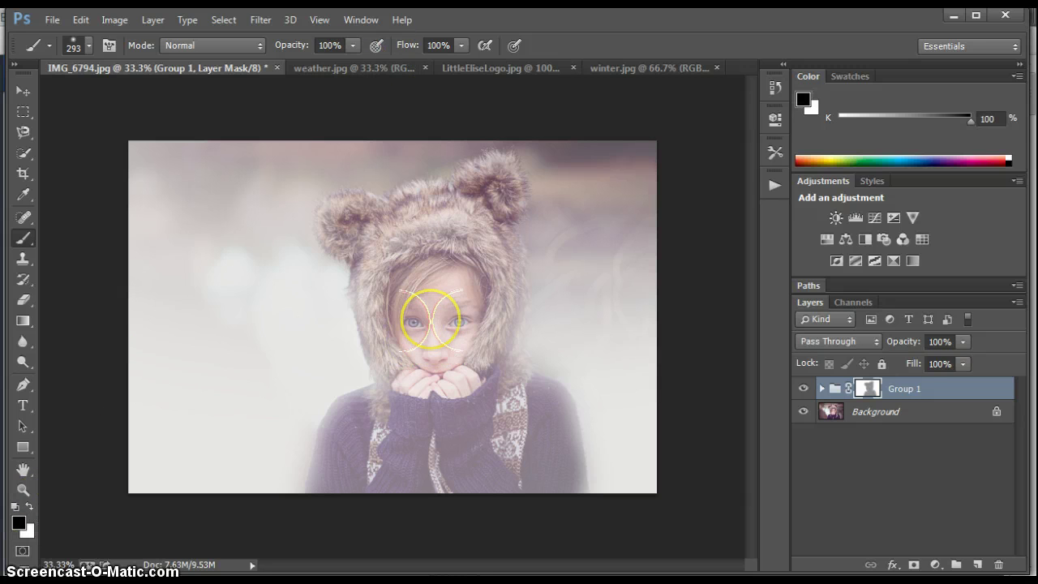
pyautogui.click(430, 320)
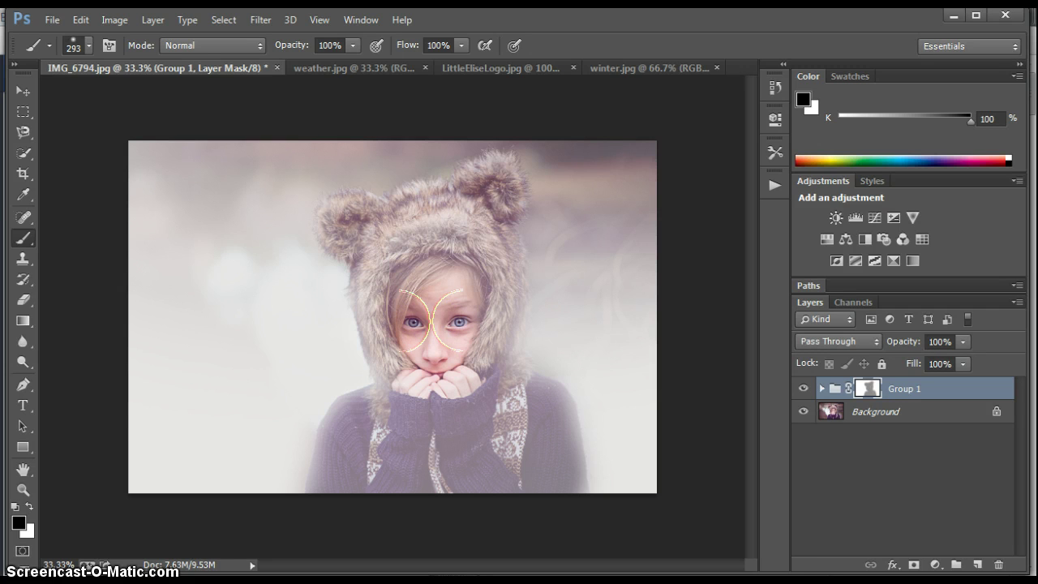
pyautogui.click(432, 319)
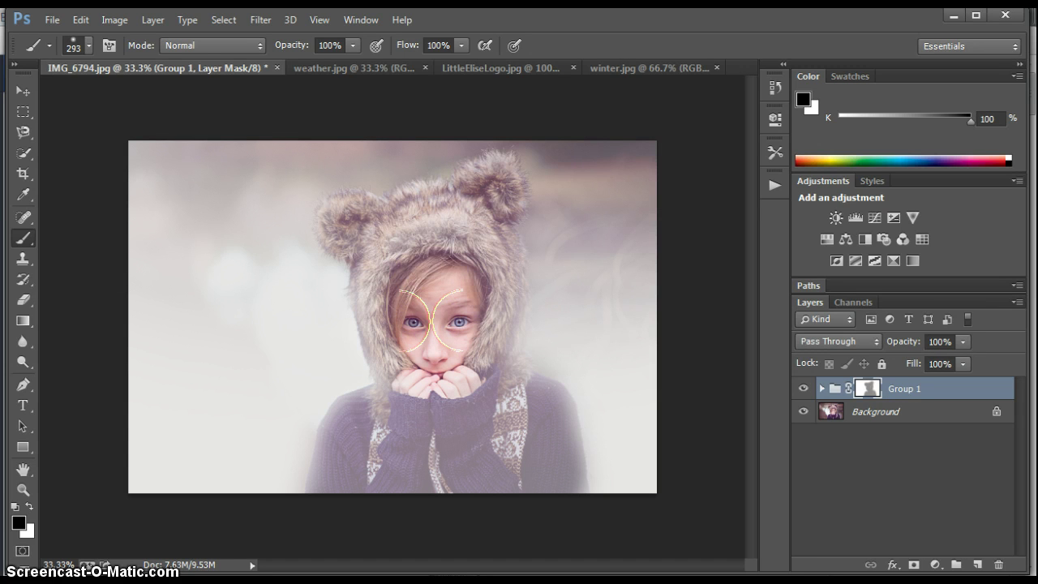
pyautogui.moveTo(431, 319)
pyautogui.mouseDown()
pyautogui.moveTo(403, 269)
pyautogui.moveTo(424, 283)
pyautogui.moveTo(405, 239)
pyautogui.moveTo(390, 250)
pyautogui.moveTo(364, 230)
pyautogui.moveTo(434, 235)
pyautogui.moveTo(479, 208)
pyautogui.moveTo(471, 250)
pyautogui.moveTo(480, 301)
pyautogui.moveTo(462, 353)
pyautogui.moveTo(427, 363)
pyautogui.moveTo(403, 349)
pyautogui.moveTo(399, 288)
pyautogui.moveTo(394, 315)
pyautogui.moveTo(388, 305)
pyautogui.moveTo(426, 270)
pyautogui.moveTo(426, 413)
pyautogui.moveTo(416, 392)
pyautogui.moveTo(393, 411)
pyautogui.moveTo(434, 390)
pyautogui.moveTo(459, 391)
pyautogui.moveTo(458, 405)
pyautogui.moveTo(495, 405)
pyautogui.moveTo(454, 382)
pyautogui.mouseUp()
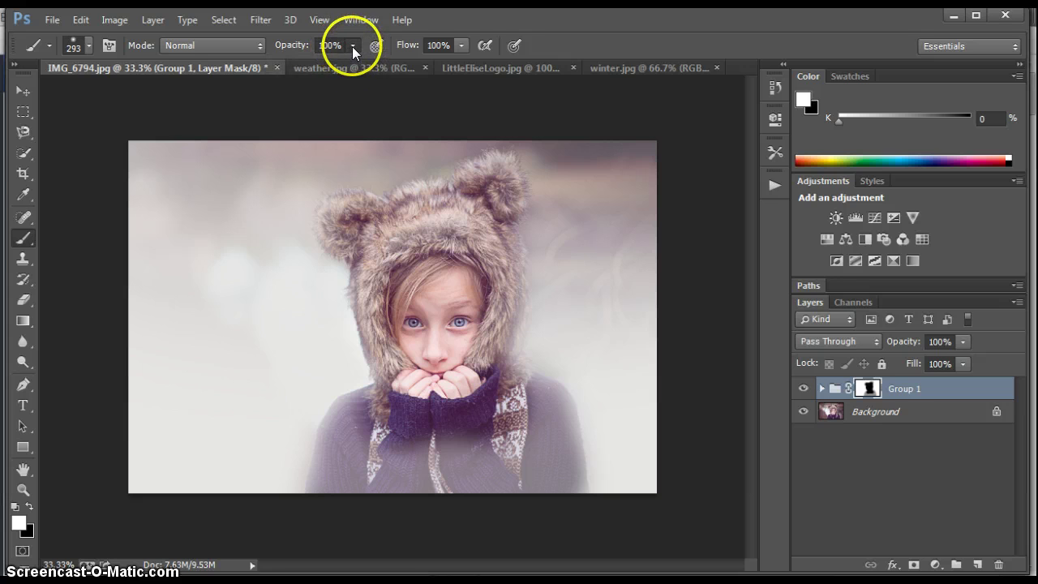
# Step: Set the brush to 21% opacity and paint faint mask strokes over the hood and hands
pyautogui.click(353, 45)
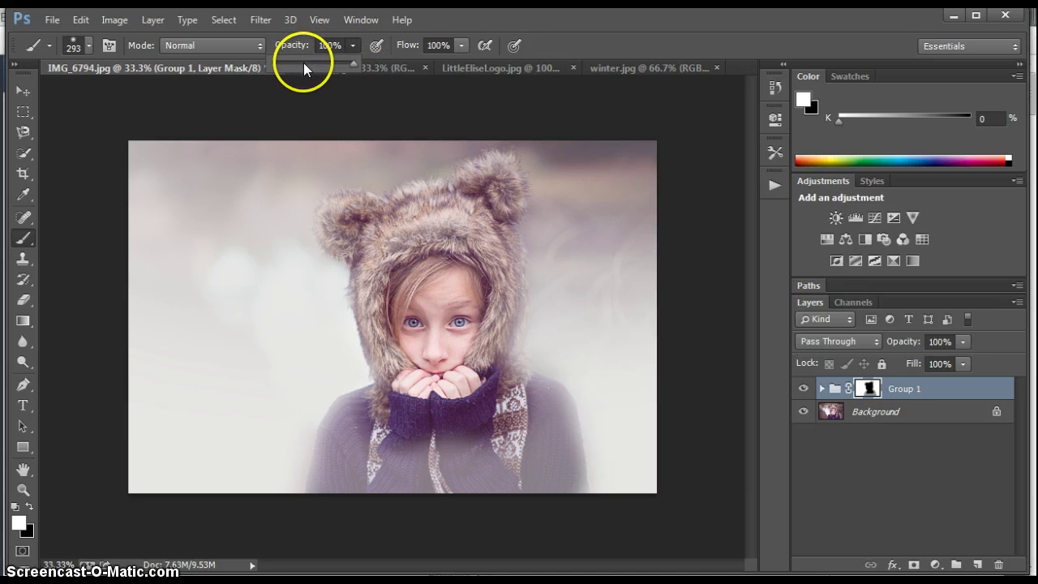
pyautogui.moveTo(298, 64); pyautogui.dragTo(295, 65)
pyautogui.click(371, 217)
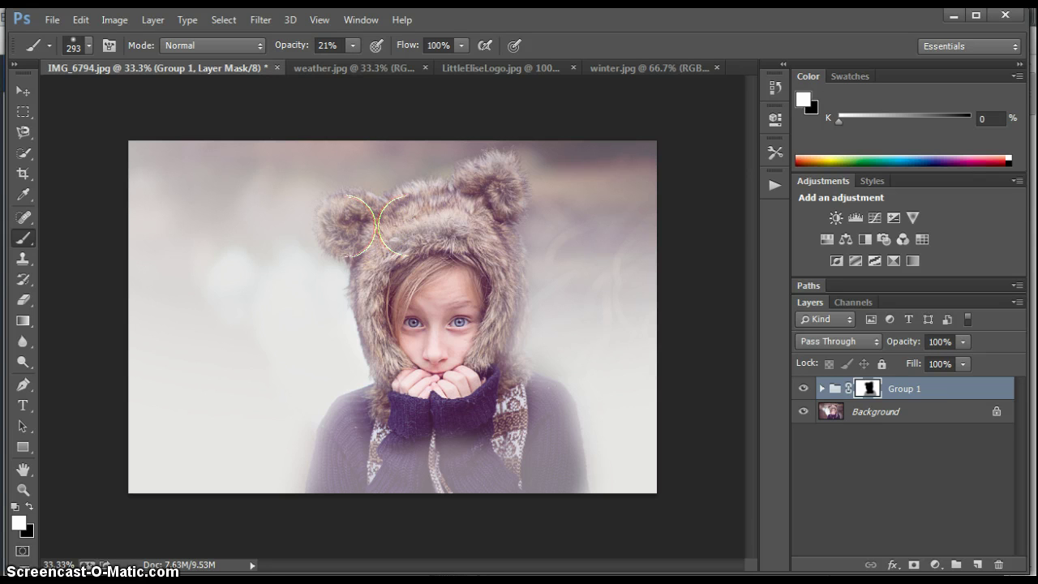
pyautogui.moveTo(498, 296); pyautogui.dragTo(495, 347)
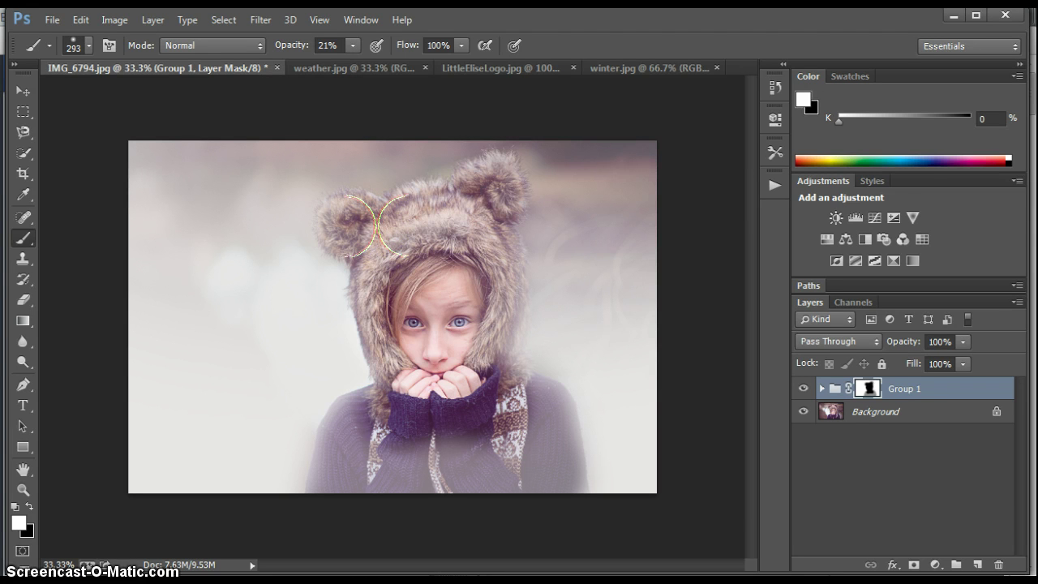
pyautogui.moveTo(401, 377)
pyautogui.mouseDown()
pyautogui.moveTo(375, 386)
pyautogui.moveTo(448, 400)
pyautogui.moveTo(476, 428)
pyautogui.moveTo(380, 442)
pyautogui.moveTo(471, 442)
pyautogui.moveTo(503, 373)
pyautogui.moveTo(496, 392)
pyautogui.moveTo(491, 290)
pyautogui.moveTo(437, 285)
pyautogui.moveTo(419, 318)
pyautogui.moveTo(424, 347)
pyautogui.moveTo(374, 413)
pyautogui.moveTo(455, 447)
pyautogui.moveTo(442, 476)
pyautogui.moveTo(407, 479)
pyautogui.moveTo(408, 464)
pyautogui.moveTo(444, 462)
pyautogui.mouseUp()
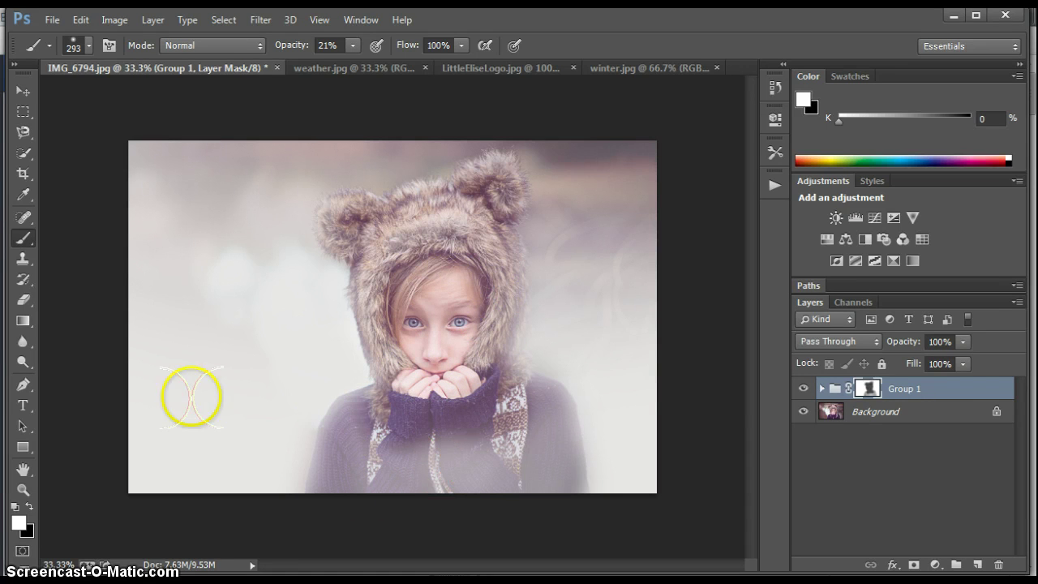
# Step: Paint black at 50% opacity to clear fog from the sweater, then switch back to white
pyautogui.click(29, 506)
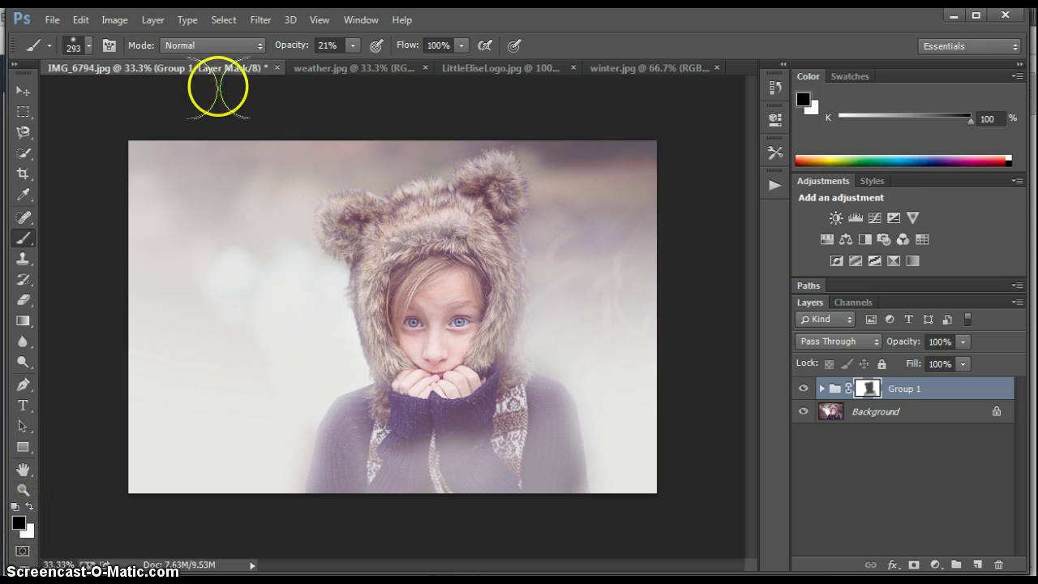
pyautogui.moveTo(377, 430)
pyautogui.mouseDown()
pyautogui.moveTo(371, 461)
pyautogui.moveTo(340, 435)
pyautogui.mouseUp()
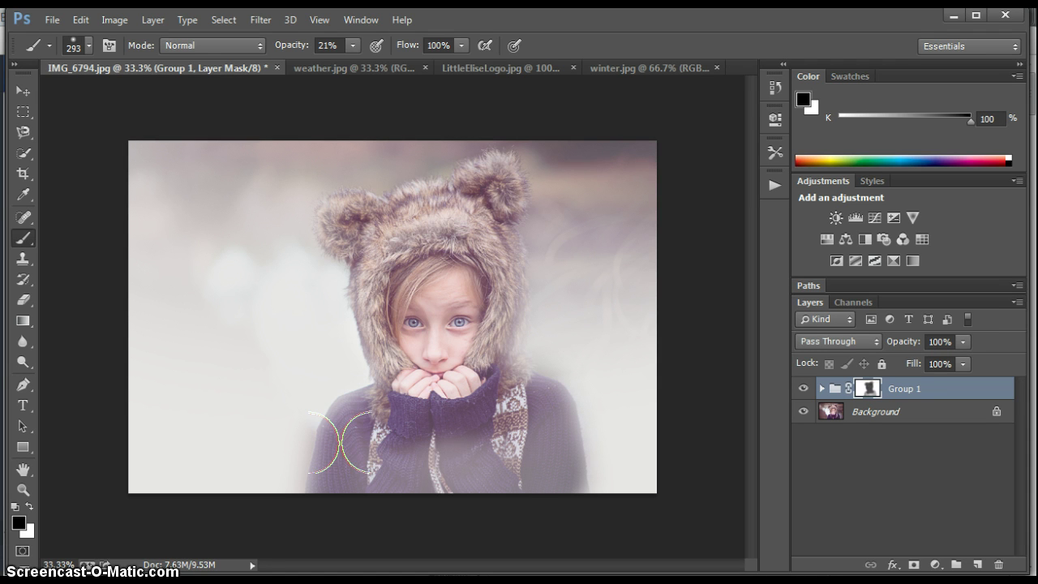
pyautogui.click(354, 46)
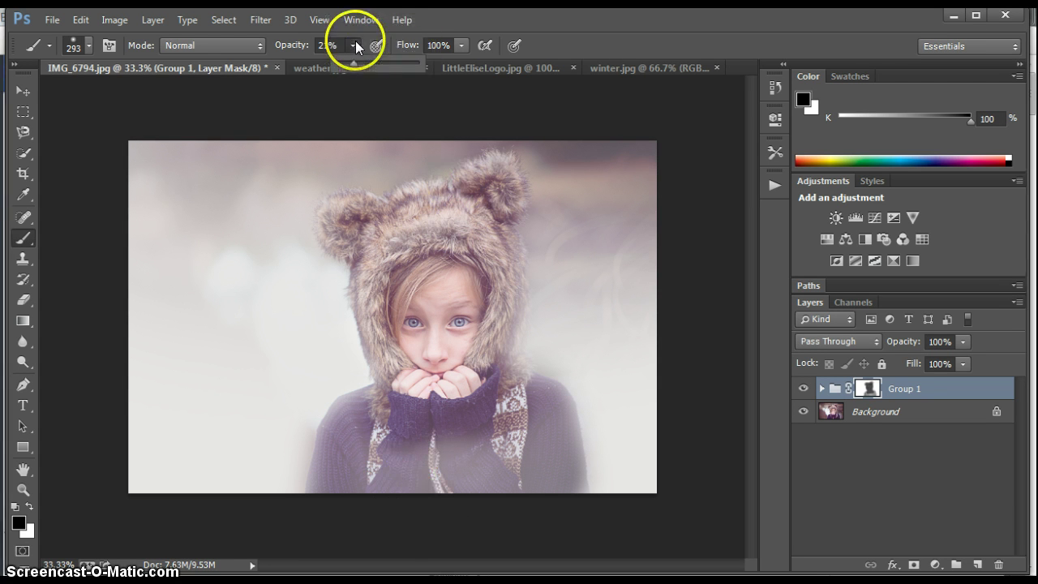
pyautogui.moveTo(425, 424)
pyautogui.mouseDown()
pyautogui.moveTo(444, 445)
pyautogui.moveTo(446, 486)
pyautogui.mouseUp()
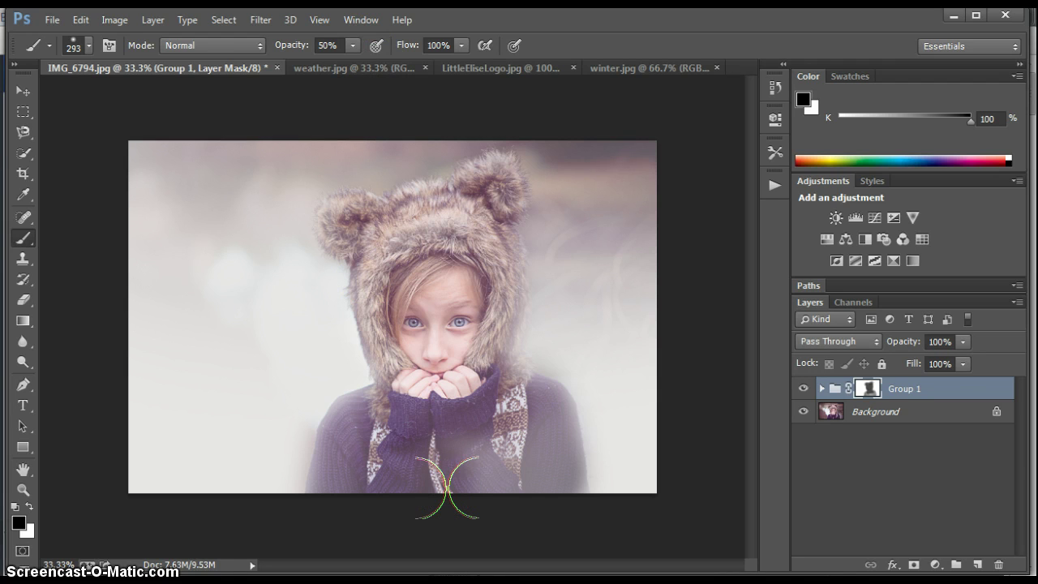
pyautogui.moveTo(447, 486)
pyautogui.mouseDown()
pyautogui.moveTo(539, 454)
pyautogui.moveTo(514, 417)
pyautogui.moveTo(542, 487)
pyautogui.moveTo(556, 493)
pyautogui.moveTo(489, 430)
pyautogui.moveTo(442, 347)
pyautogui.moveTo(470, 297)
pyautogui.moveTo(424, 297)
pyautogui.moveTo(447, 316)
pyautogui.moveTo(450, 296)
pyautogui.moveTo(431, 382)
pyautogui.moveTo(382, 429)
pyautogui.moveTo(341, 434)
pyautogui.moveTo(331, 494)
pyautogui.moveTo(296, 444)
pyautogui.moveTo(300, 429)
pyautogui.mouseUp()
pyautogui.click(30, 506)
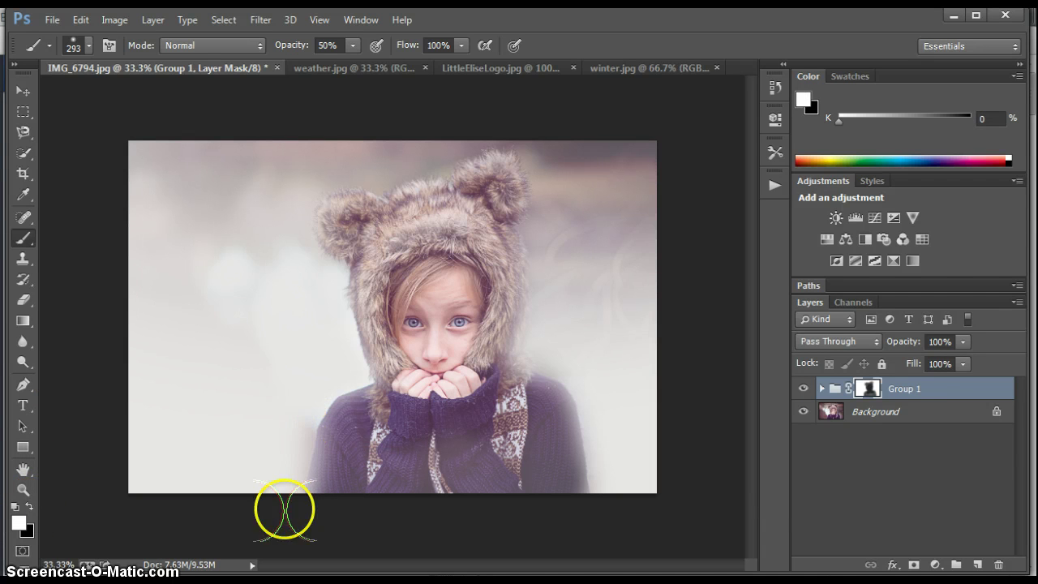
pyautogui.moveTo(265, 498)
pyautogui.mouseDown()
pyautogui.moveTo(690, 457)
pyautogui.moveTo(938, 394)
pyautogui.moveTo(944, 405)
pyautogui.mouseUp()
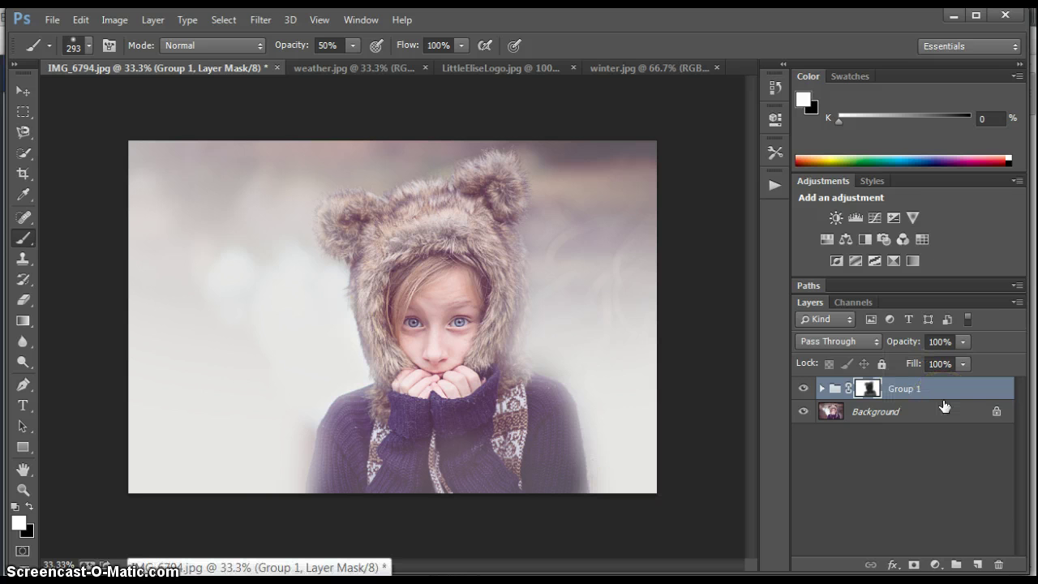
pyautogui.click(873, 342)
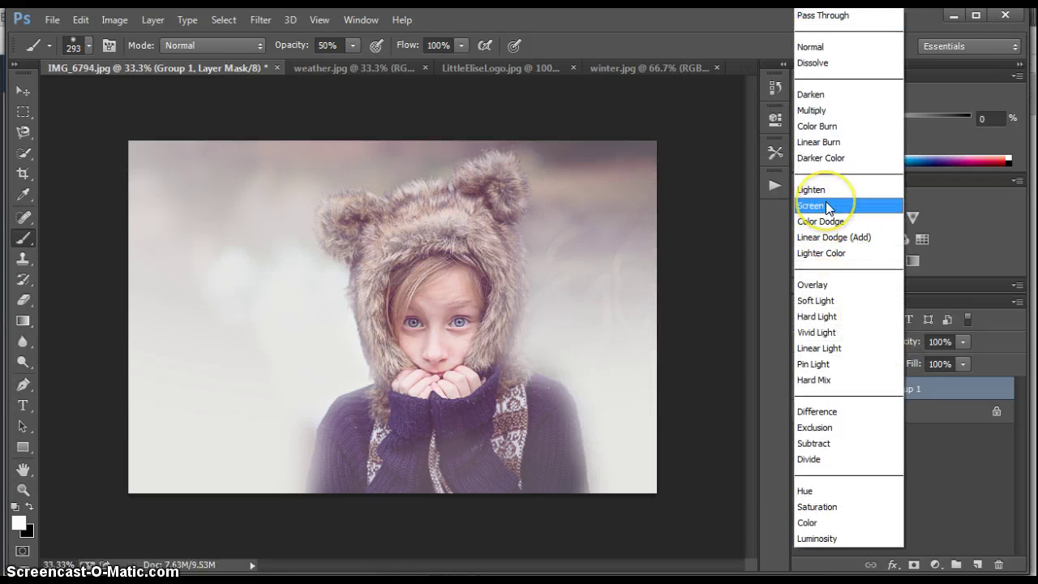
pyautogui.click(827, 205)
pyautogui.click(825, 343)
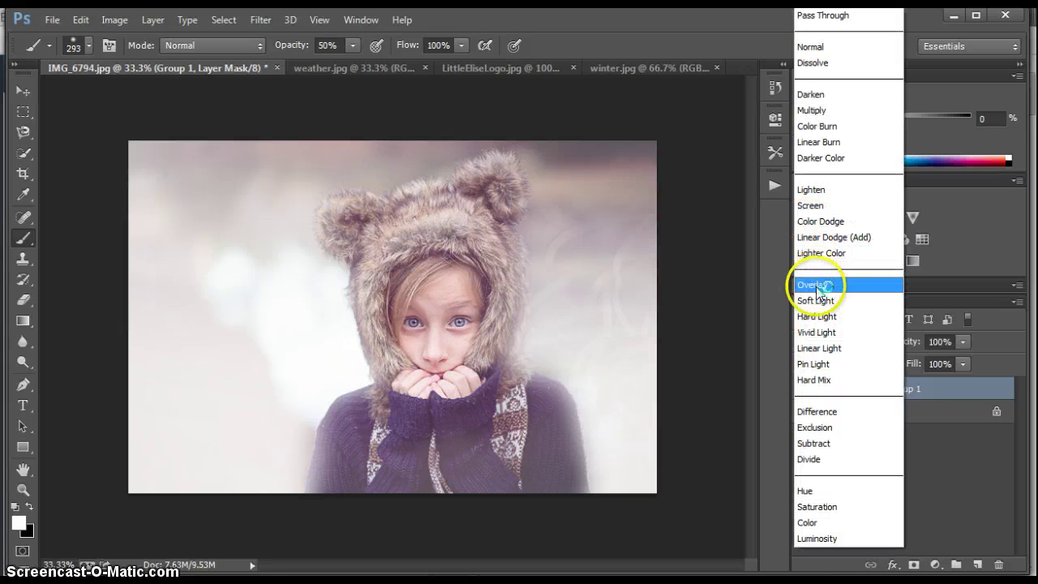
pyautogui.click(817, 286)
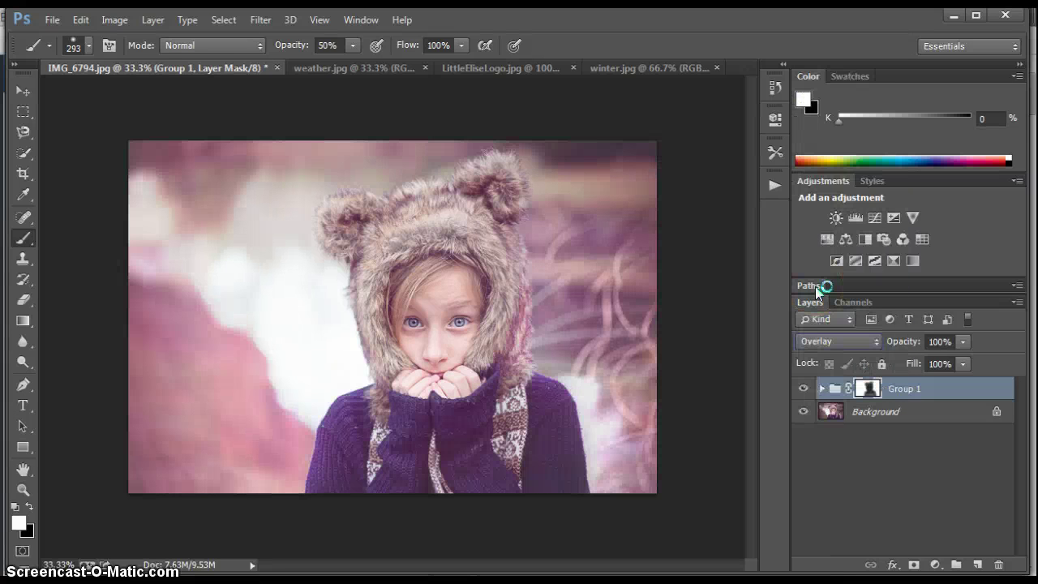
pyautogui.click(835, 340)
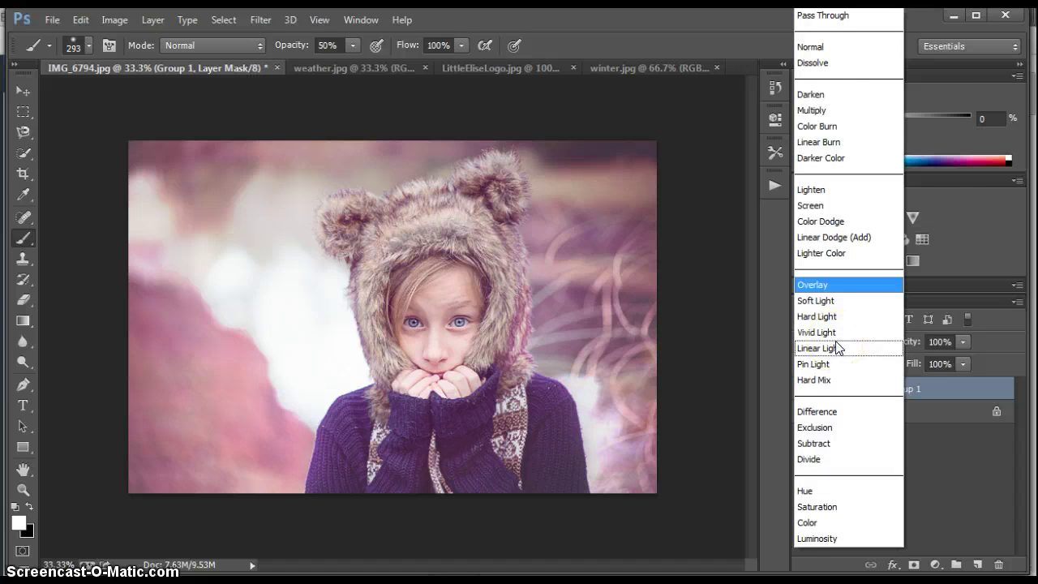
pyautogui.click(816, 16)
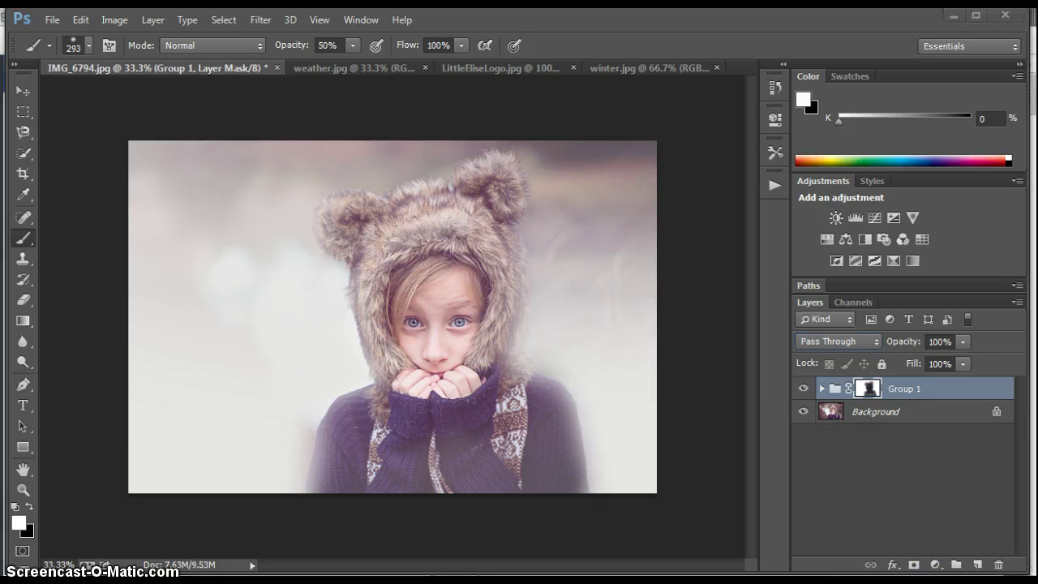
# Step: Preview Florabella Snow 4 and 6 in florabella_snow_overlays, bringing Florabella Snow 6 into the portrait
pyautogui.moveTo(312, 579)
pyautogui.click(142, 541)
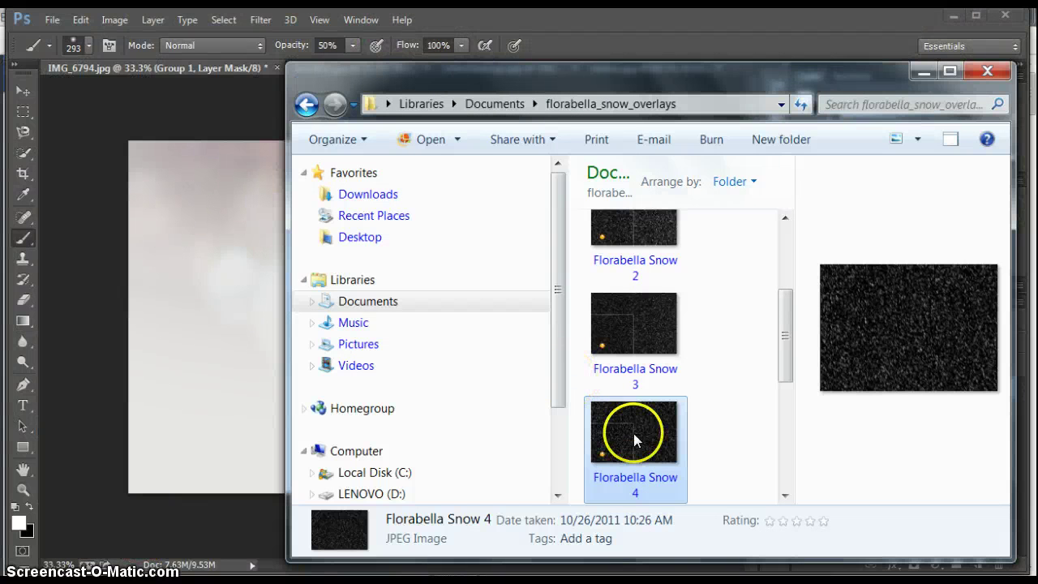
pyautogui.moveTo(780, 337); pyautogui.dragTo(771, 402)
pyautogui.doubleClick(614, 251)
pyautogui.doubleClick(632, 462)
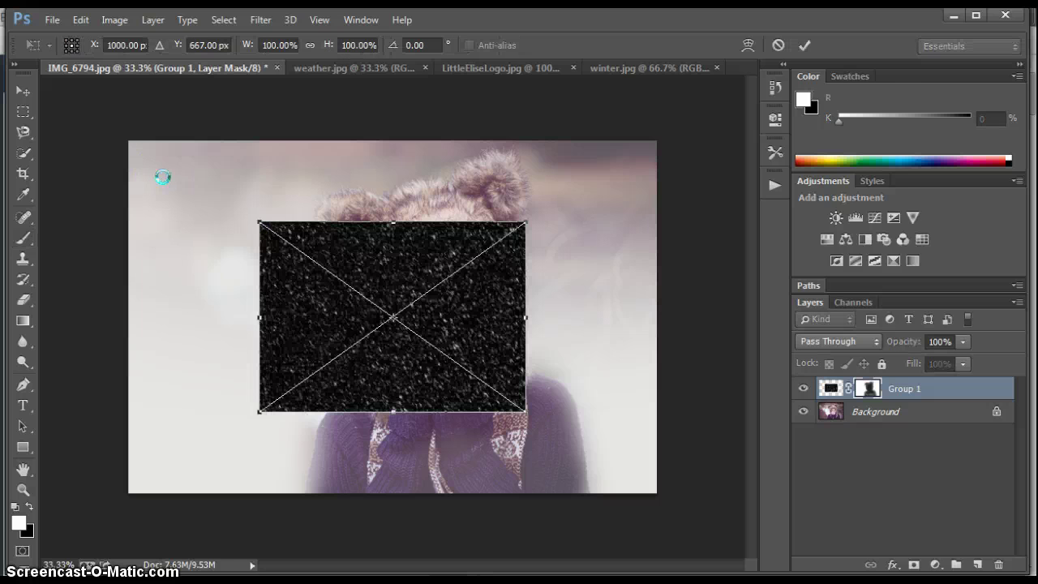
# Step: Stretch Florabella Snow 6 corner to corner over the photo, commit it, and set it to Screen
pyautogui.moveTo(259, 221); pyautogui.dragTo(129, 134)
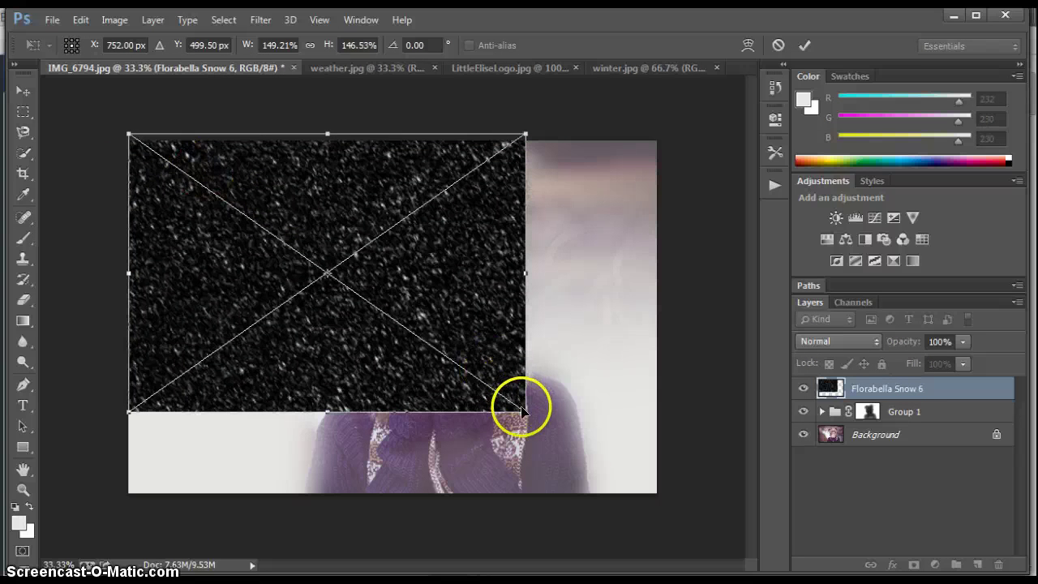
pyautogui.moveTo(525, 412); pyautogui.dragTo(657, 492)
pyautogui.click(658, 493)
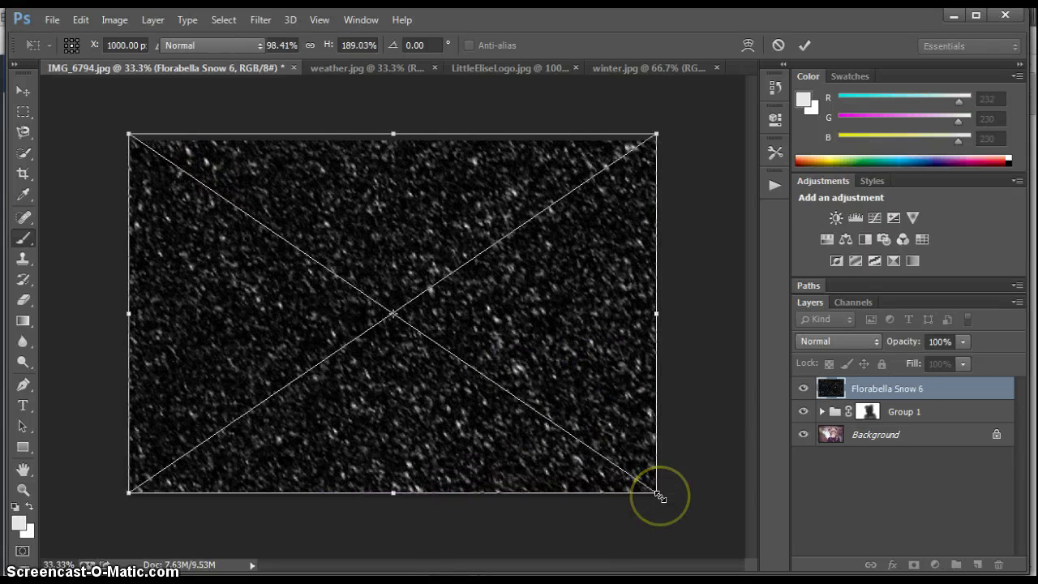
pyautogui.press('Return')
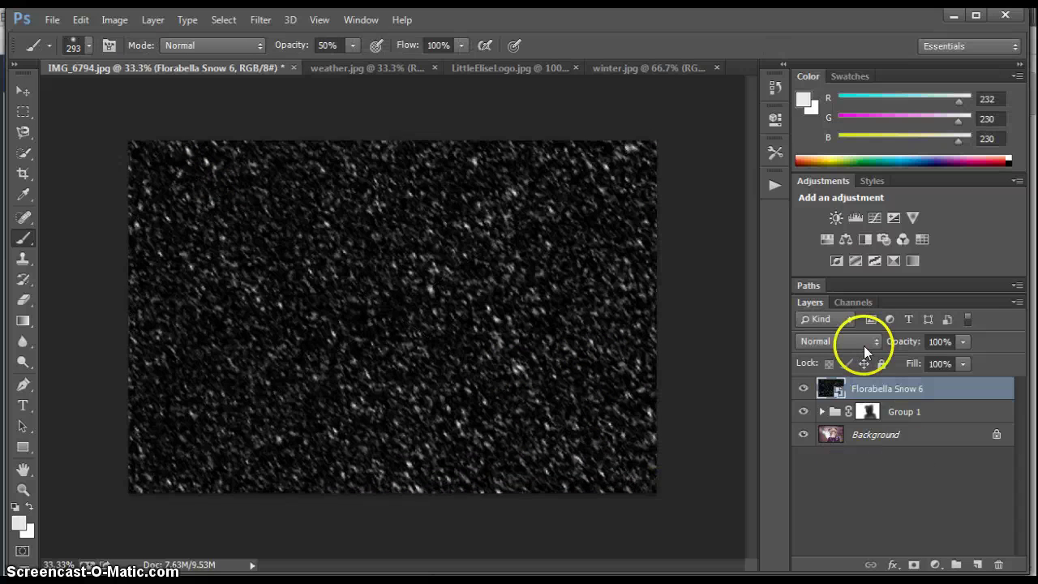
pyautogui.click(861, 343)
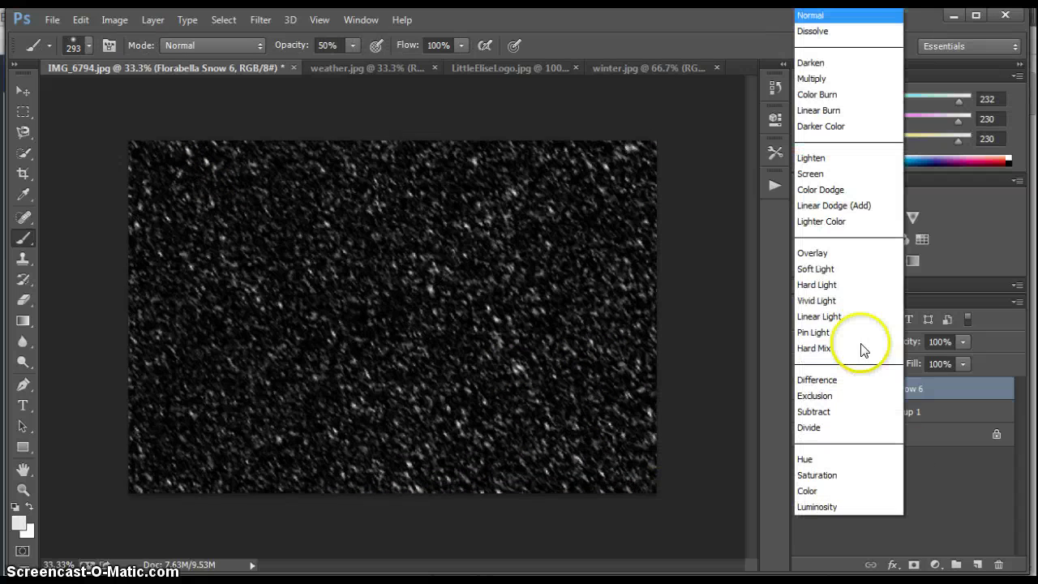
pyautogui.click(844, 175)
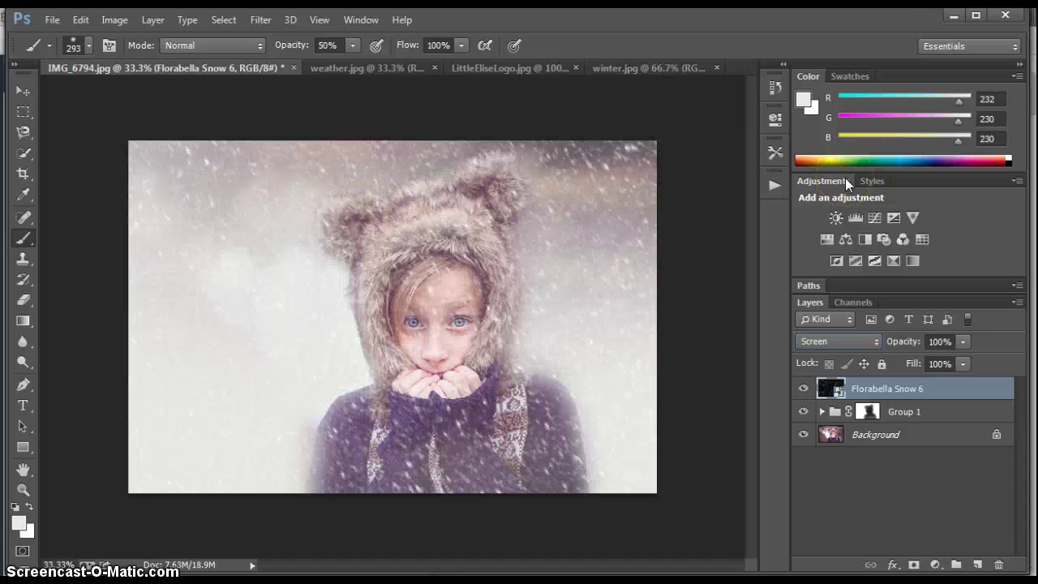
# Step: Open Documents > blue earth and drag the snow overlay image into the portrait
pyautogui.moveTo(227, 577)
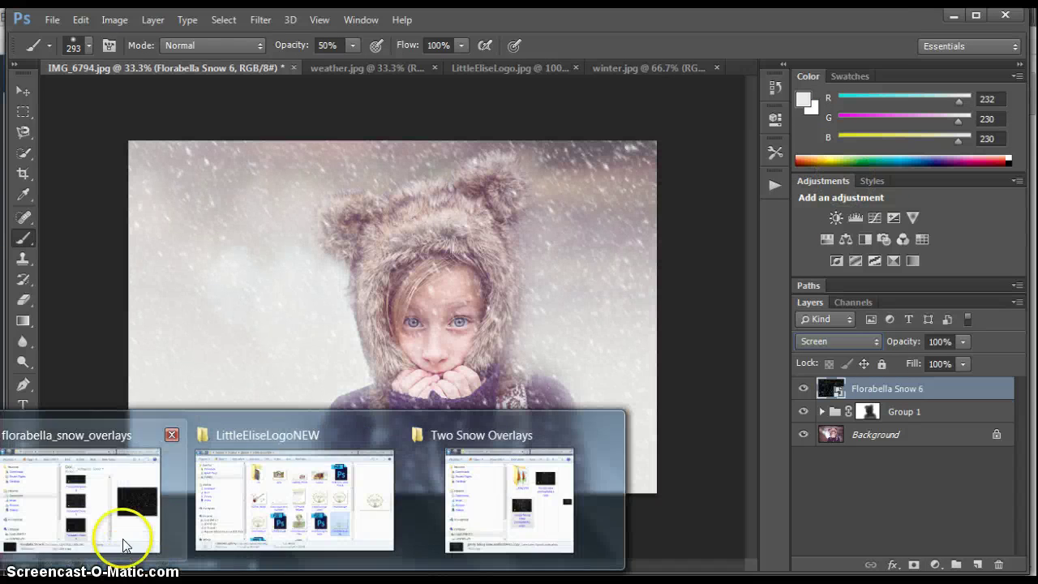
pyautogui.click(124, 542)
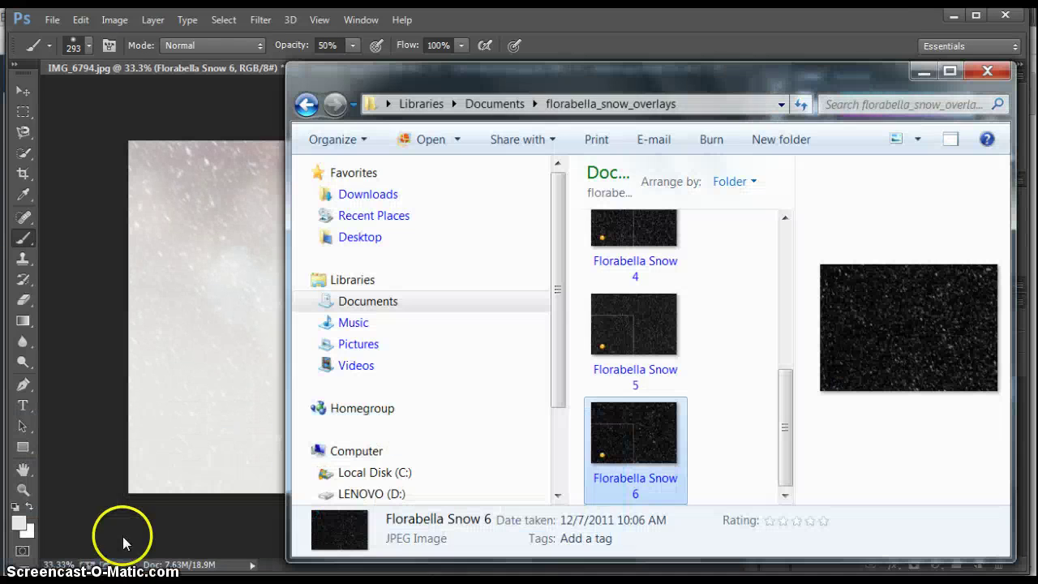
pyautogui.click(513, 106)
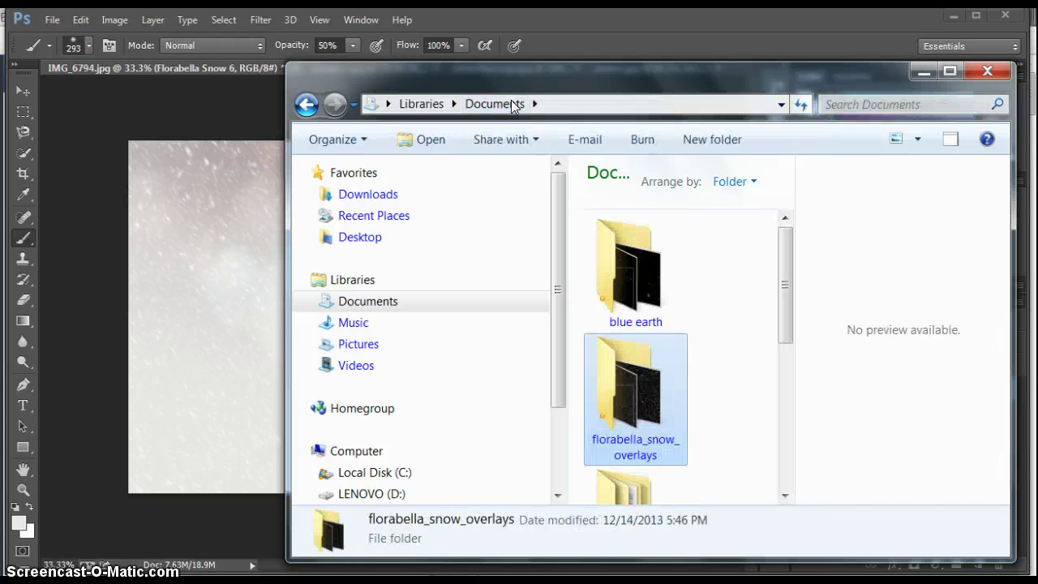
pyautogui.doubleClick(646, 281)
pyautogui.moveTo(646, 281); pyautogui.dragTo(170, 227)
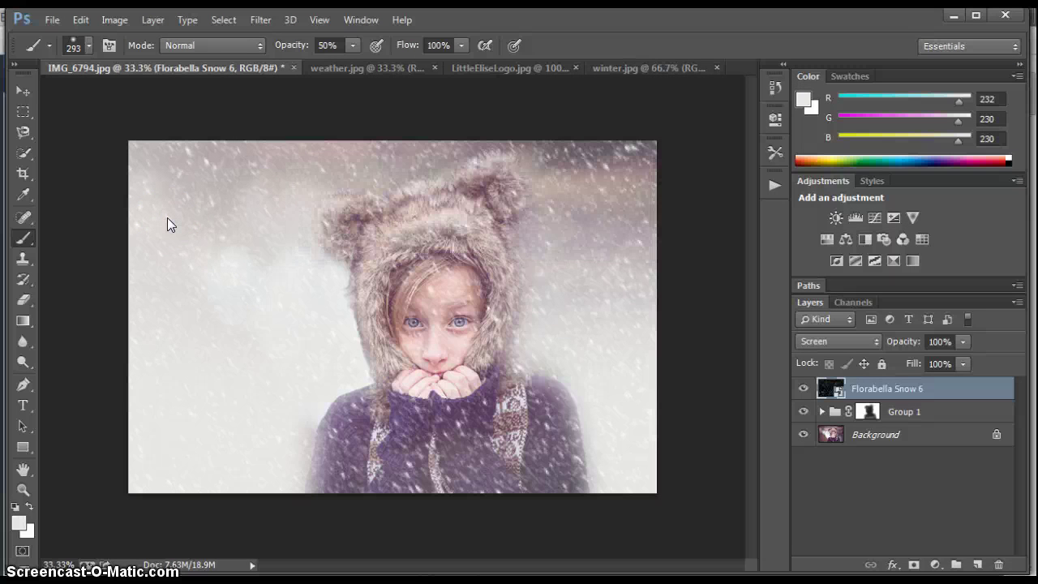
# Step: Stretch the snow overlay to fill the photo, commit the resize, and blend it in Screen mode
pyautogui.moveTo(160, 162); pyautogui.dragTo(129, 141)
pyautogui.moveTo(625, 472); pyautogui.dragTo(659, 498)
pyautogui.hotkey('alt', 'shift', 's')
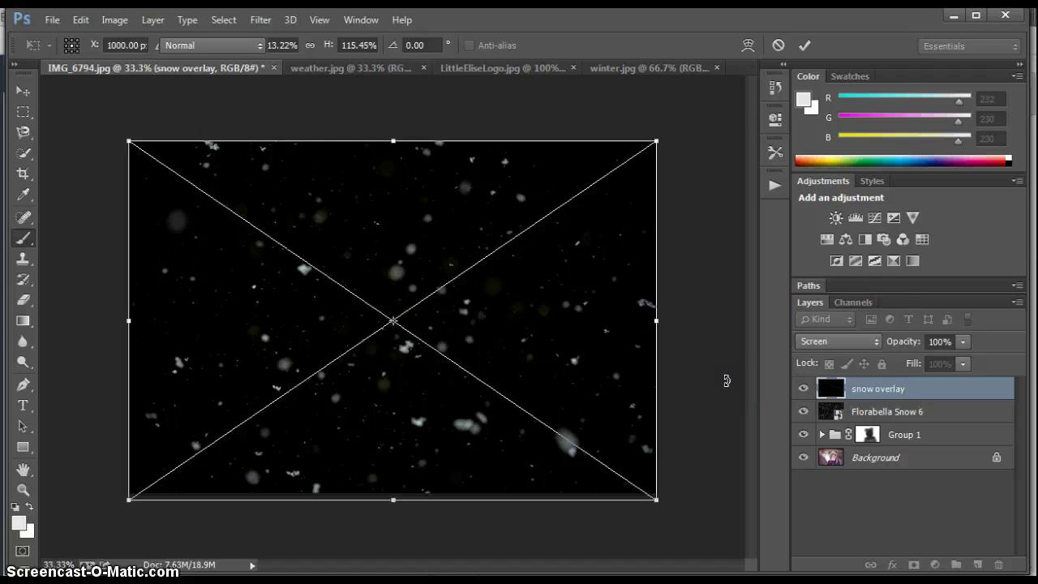
pyautogui.press('Return')
pyautogui.click(825, 341)
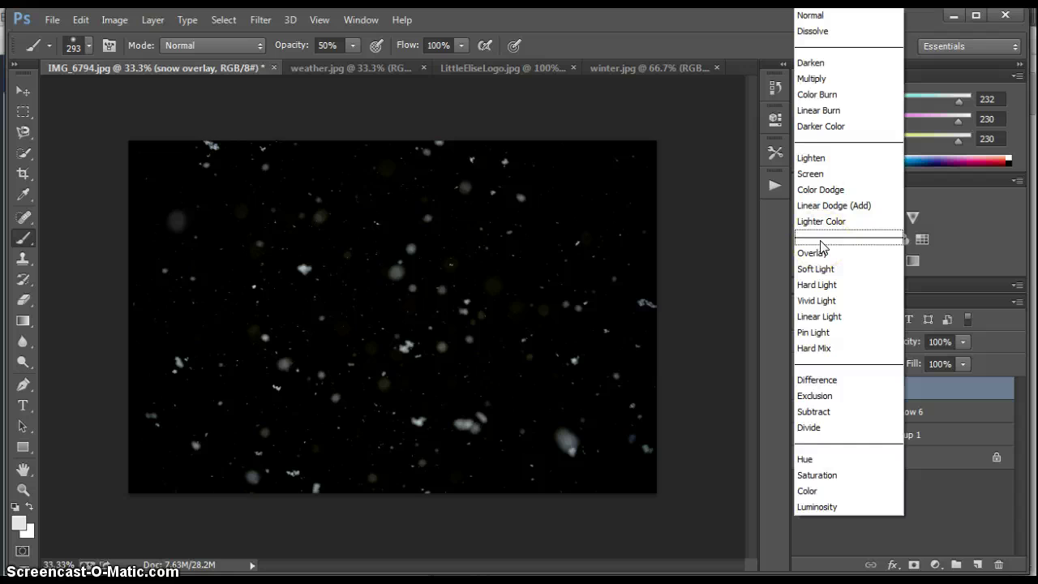
pyautogui.click(811, 174)
# Step: Drag Snow2 from the blue earth folder onto the Photoshop portrait
pyautogui.moveTo(257, 579)
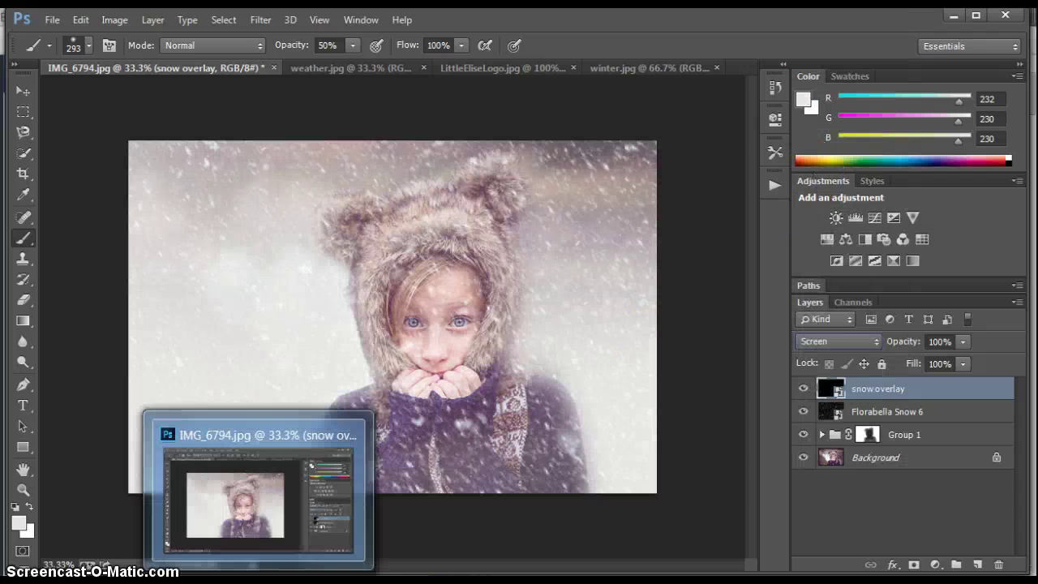
pyautogui.moveTo(211, 578)
pyautogui.click(139, 525)
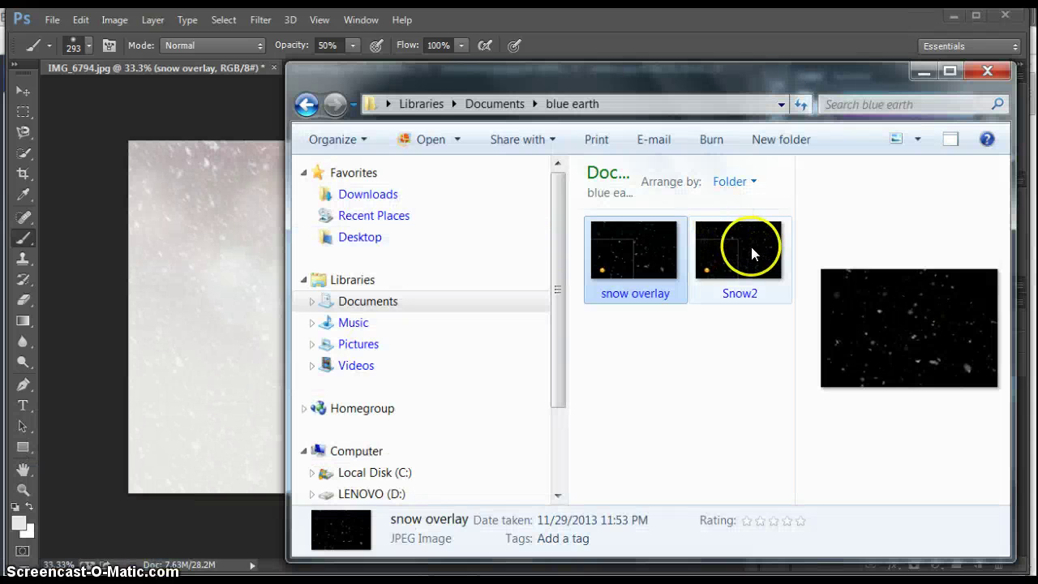
pyautogui.moveTo(753, 251); pyautogui.dragTo(161, 188)
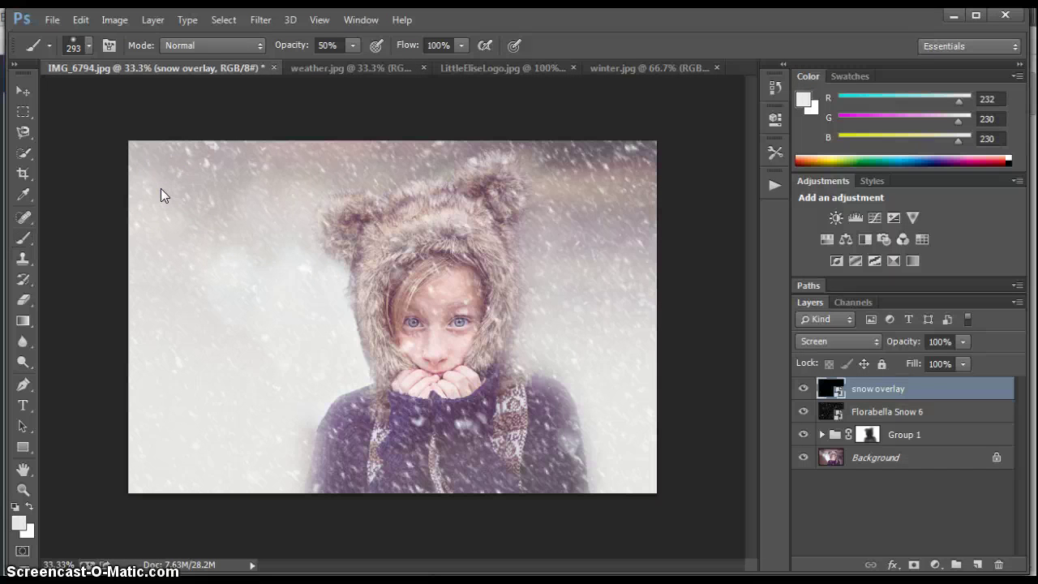
# Step: Stretch Snow2 to fill the photo, commit the transform, and set its blend mode to Screen
pyautogui.moveTo(157, 160); pyautogui.dragTo(130, 142)
pyautogui.moveTo(622, 473); pyautogui.dragTo(656, 490)
pyautogui.hotkey('shift', 'alt', 's')
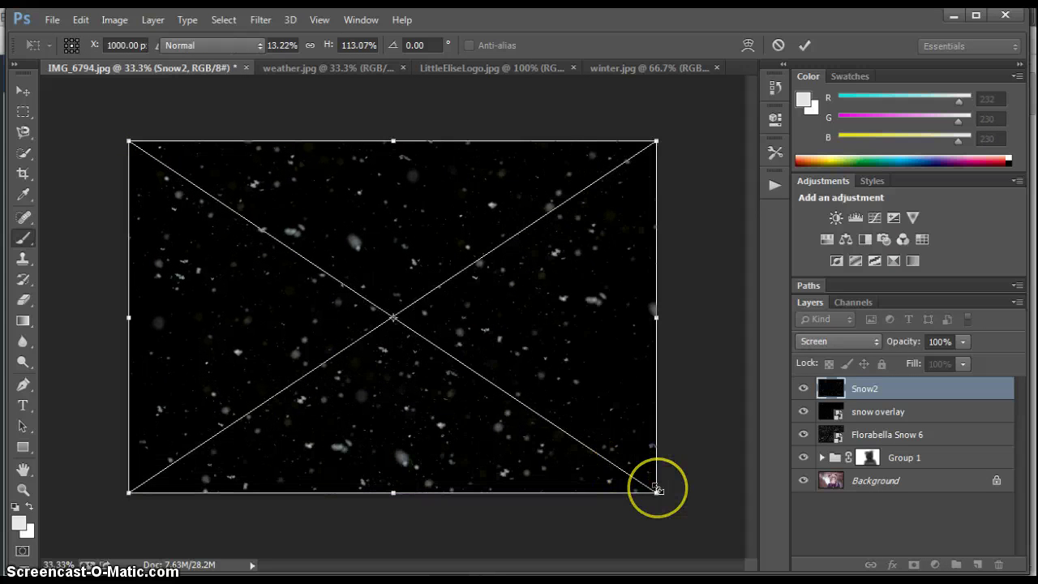
pyautogui.press('Return')
pyautogui.click(873, 342)
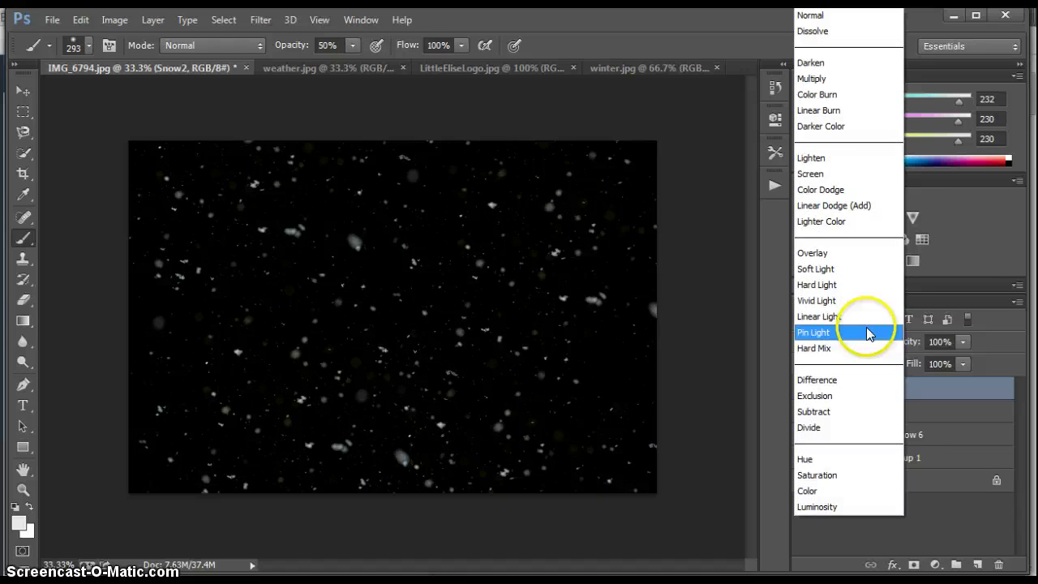
pyautogui.click(830, 173)
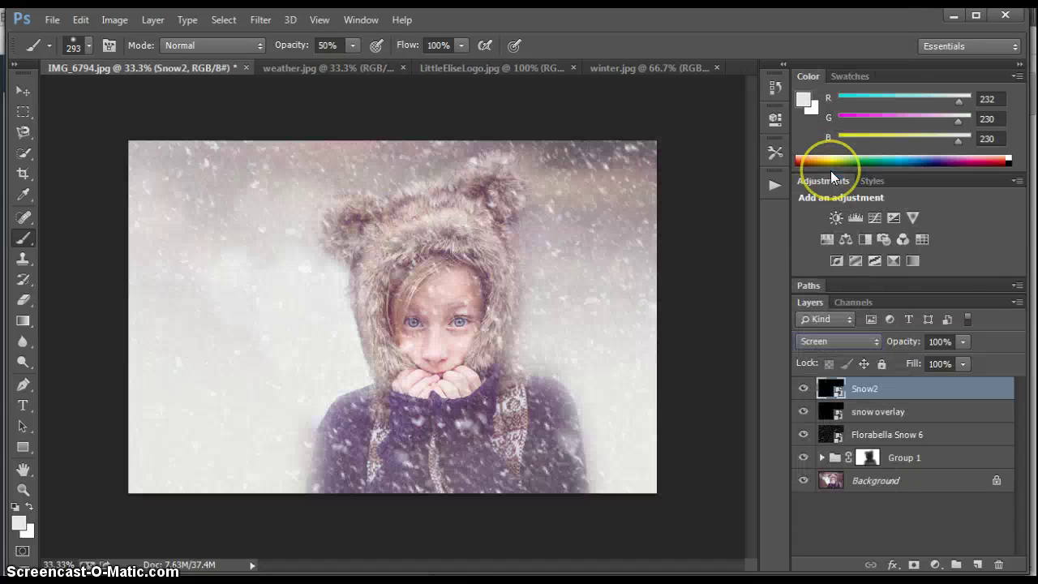
# Step: Group the three snow layers into Group 2 and add a layer mask
pyautogui.click(900, 435)
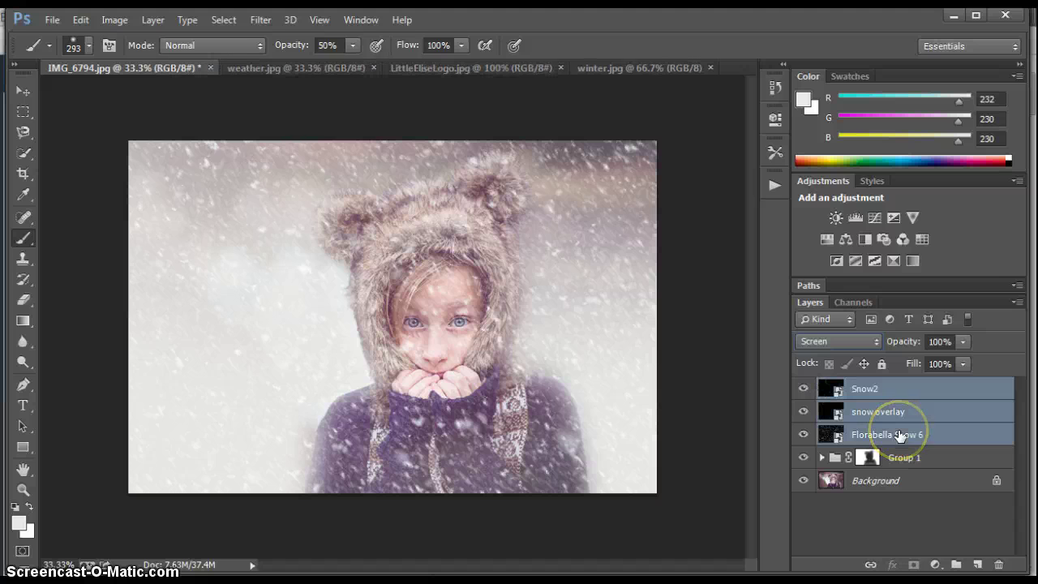
pyautogui.hotkey('ctrl', 'g')
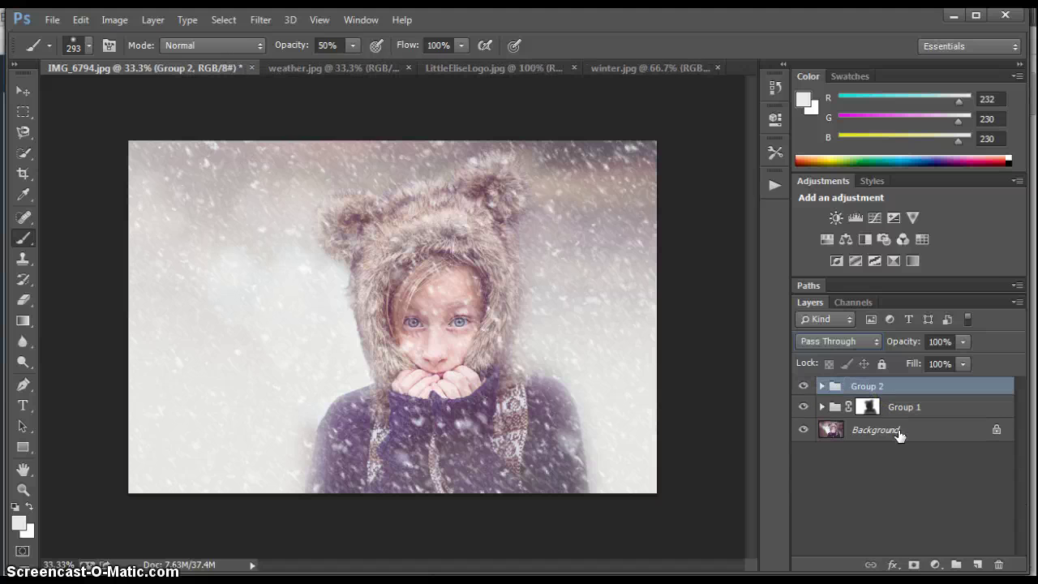
pyautogui.click(914, 564)
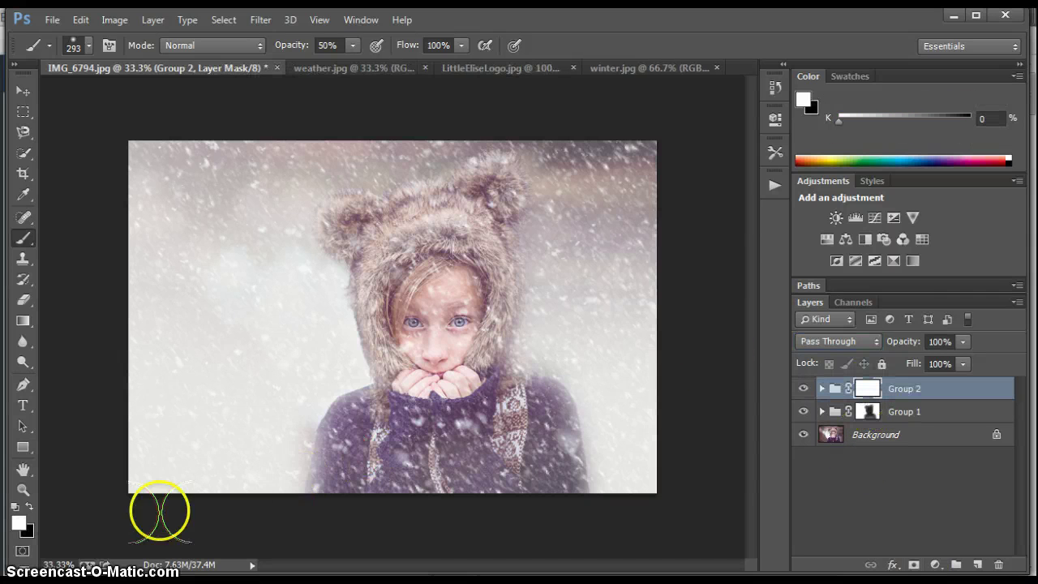
# Step: Paint black on the mask to remove snow from her eyes, scarf, sweater and hood
pyautogui.click(29, 506)
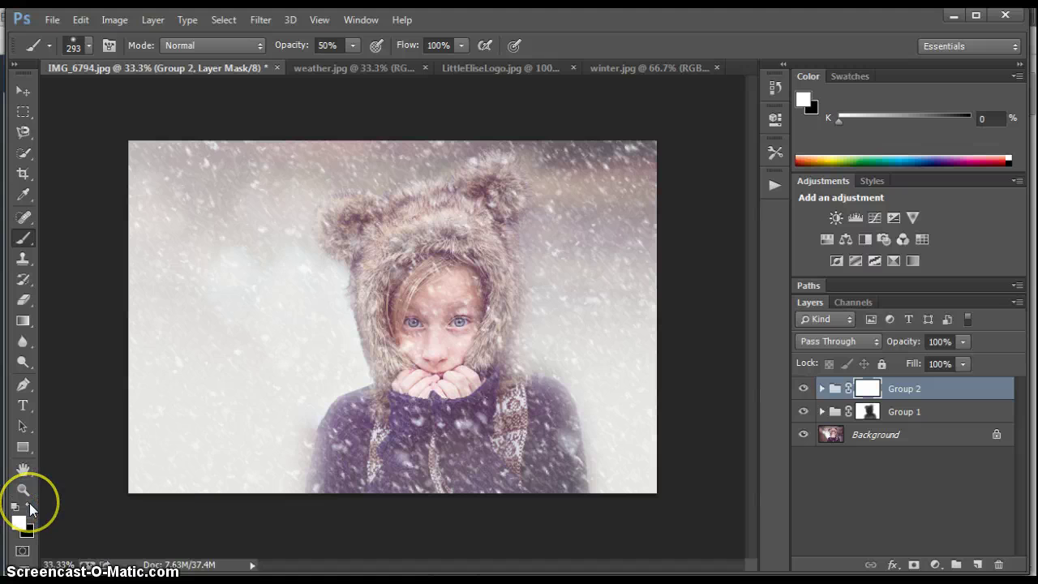
pyautogui.click(462, 326)
pyautogui.click(424, 301)
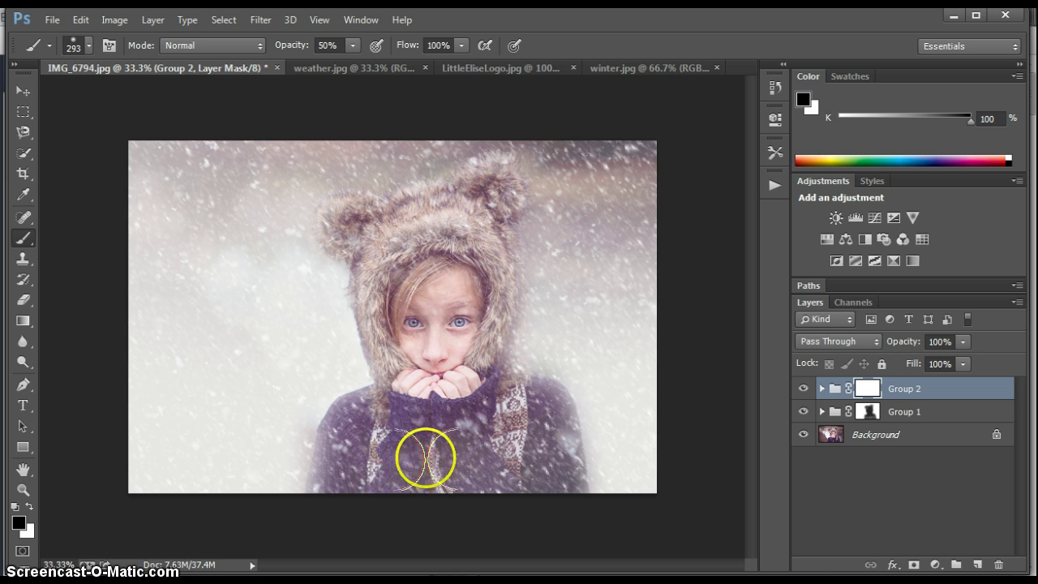
pyautogui.click(487, 440)
pyautogui.moveTo(487, 440)
pyautogui.mouseDown()
pyautogui.moveTo(536, 465)
pyautogui.moveTo(546, 439)
pyautogui.moveTo(521, 428)
pyautogui.mouseUp()
pyautogui.click(405, 446)
pyautogui.moveTo(405, 445)
pyautogui.mouseDown()
pyautogui.moveTo(373, 430)
pyautogui.moveTo(340, 469)
pyautogui.moveTo(352, 441)
pyautogui.moveTo(332, 498)
pyautogui.moveTo(354, 469)
pyautogui.mouseUp()
pyautogui.moveTo(401, 268); pyautogui.dragTo(403, 274)
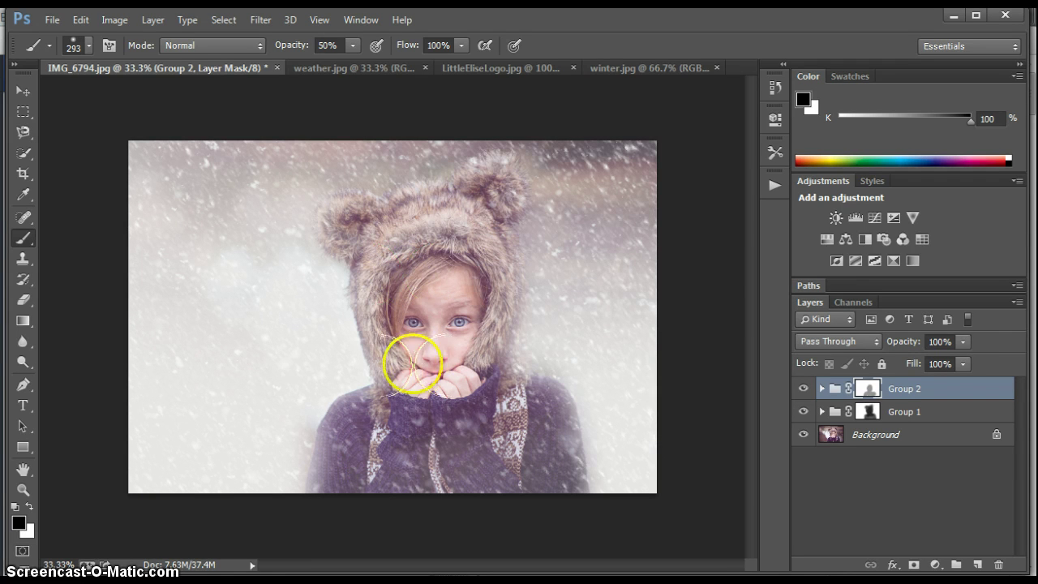
# Step: Set the brush to 100% opacity and 51 px size
pyautogui.click(352, 45)
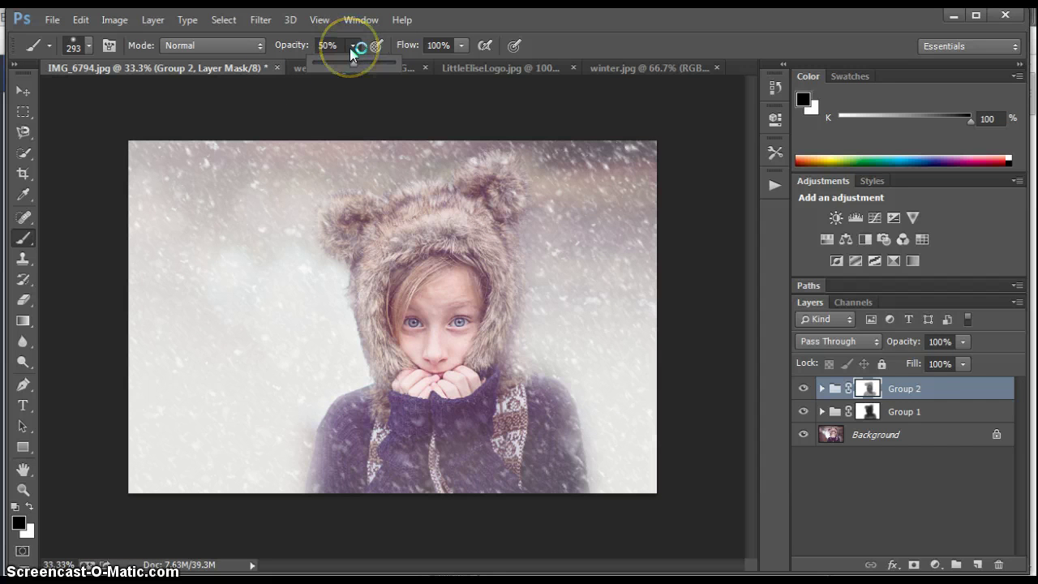
pyautogui.moveTo(353, 54)
pyautogui.mouseDown()
pyautogui.moveTo(353, 71)
pyautogui.moveTo(398, 69)
pyautogui.mouseUp()
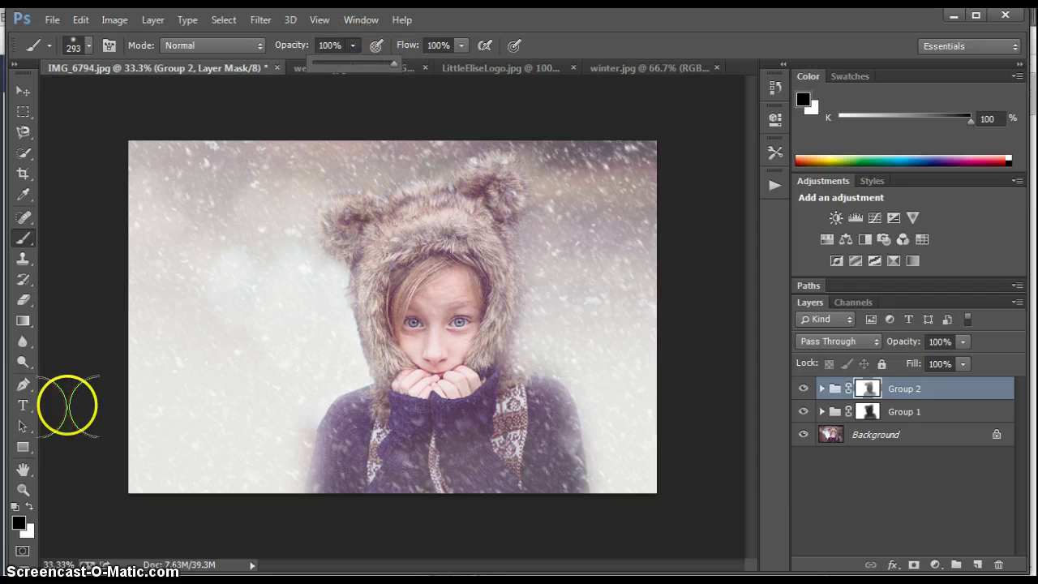
pyautogui.click(89, 47)
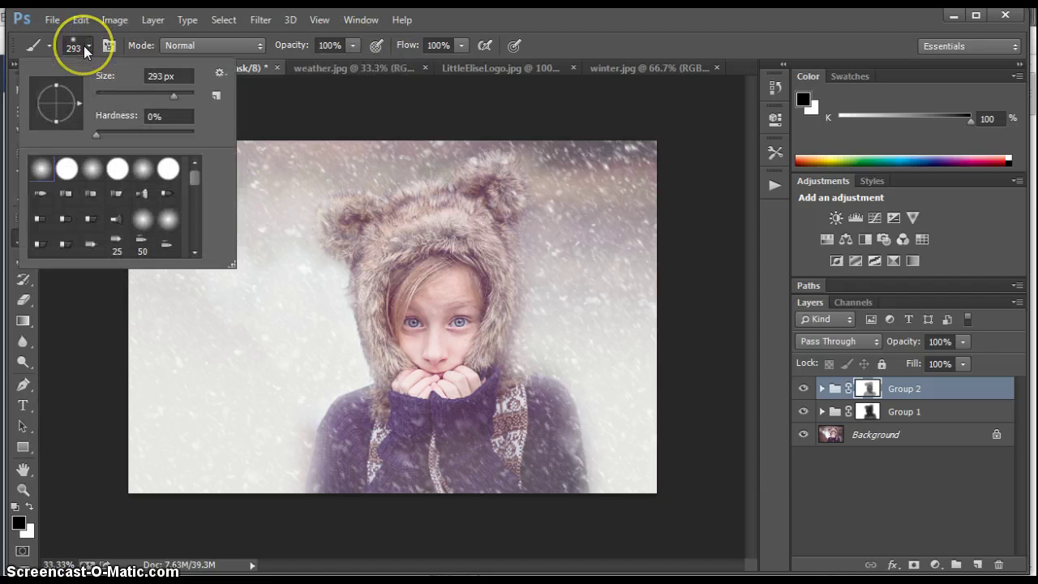
pyautogui.click(121, 94)
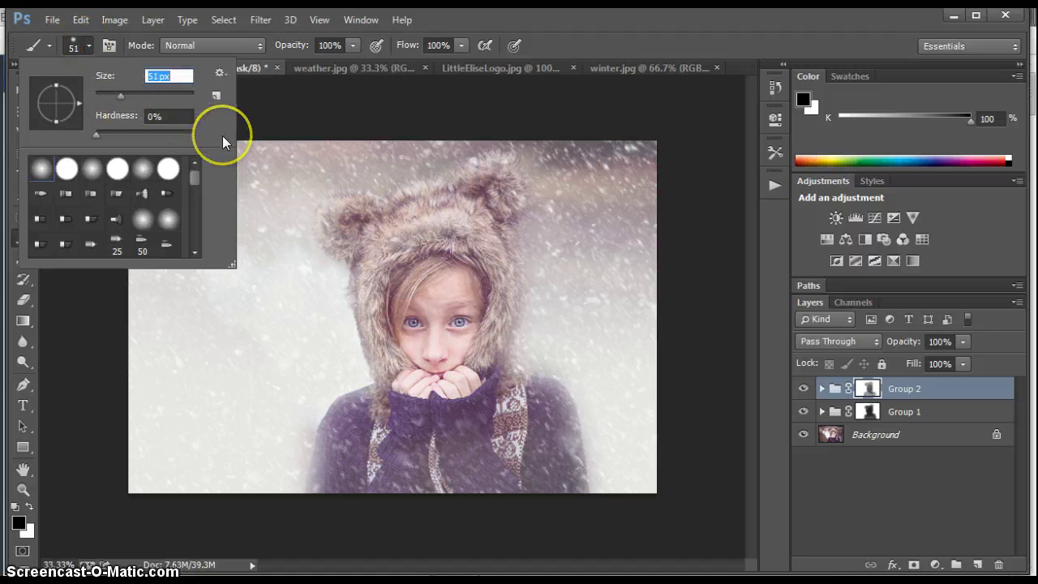
# Step: Paint black over both eyes on Group 2's mask to clear the snowflakes
pyautogui.click(457, 315)
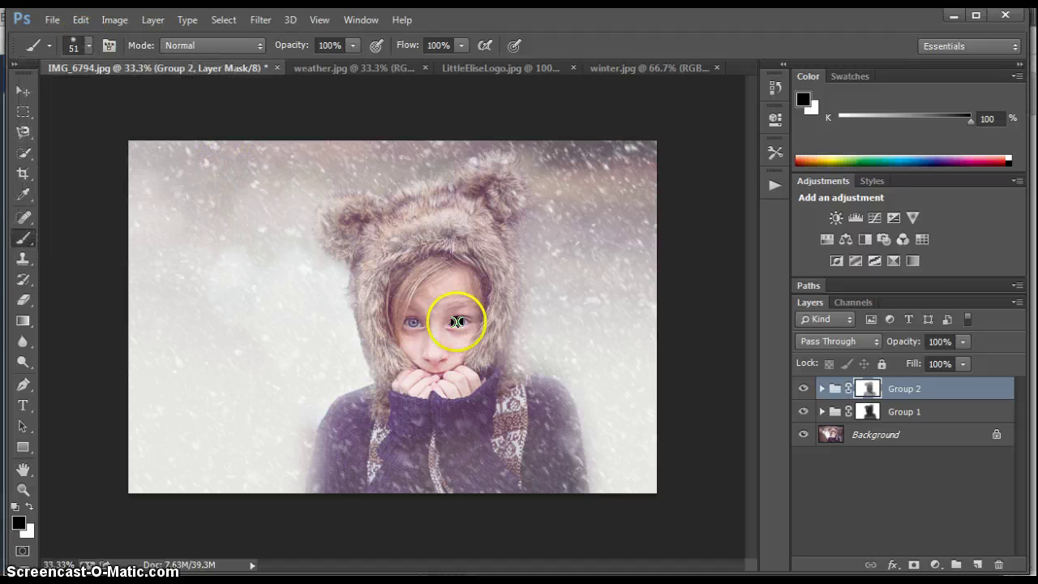
pyautogui.click(418, 322)
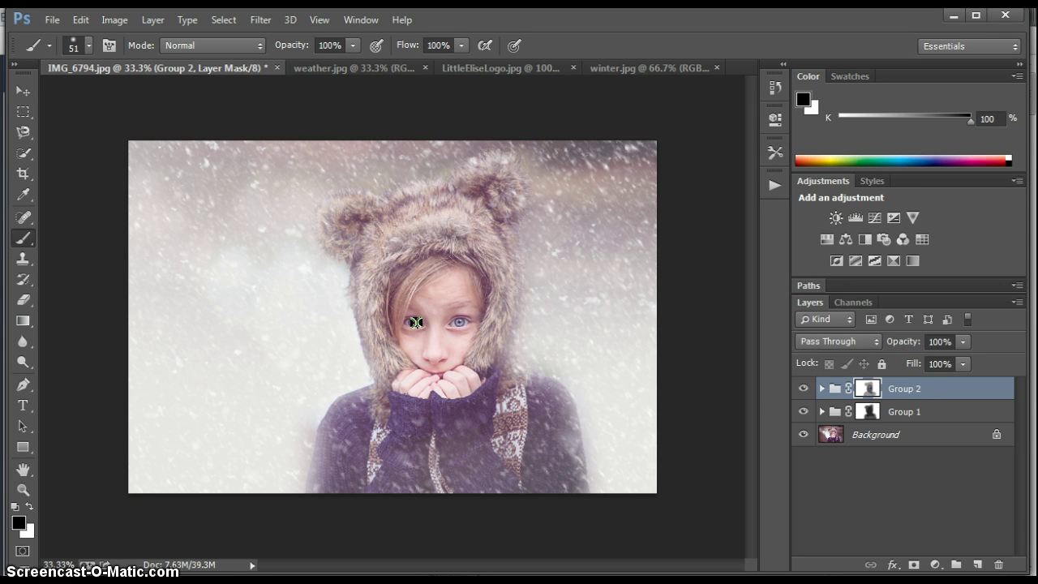
pyautogui.moveTo(445, 316); pyautogui.dragTo(486, 316)
pyautogui.click(803, 388)
pyautogui.click(803, 411)
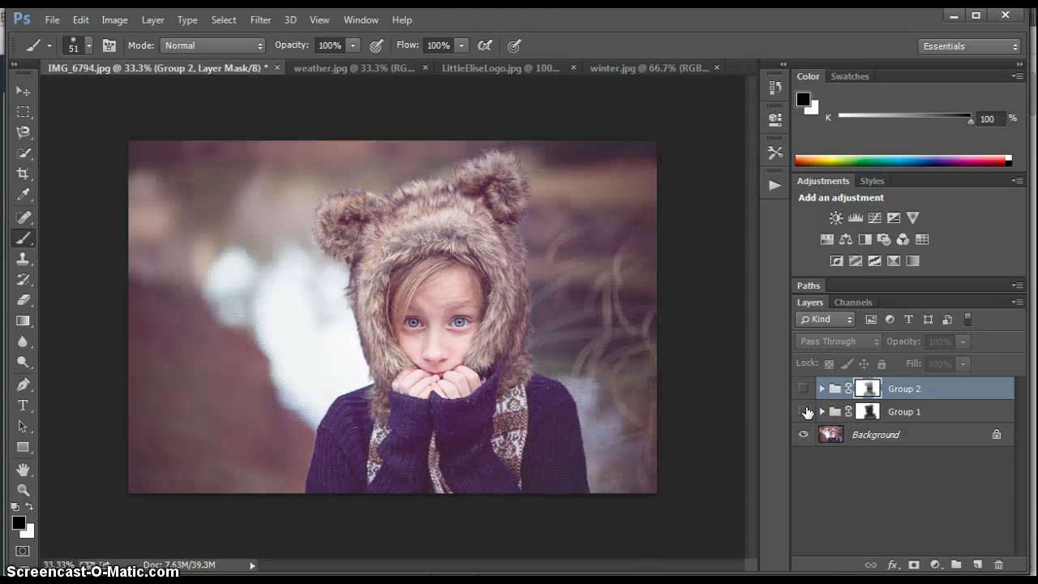
pyautogui.click(804, 411)
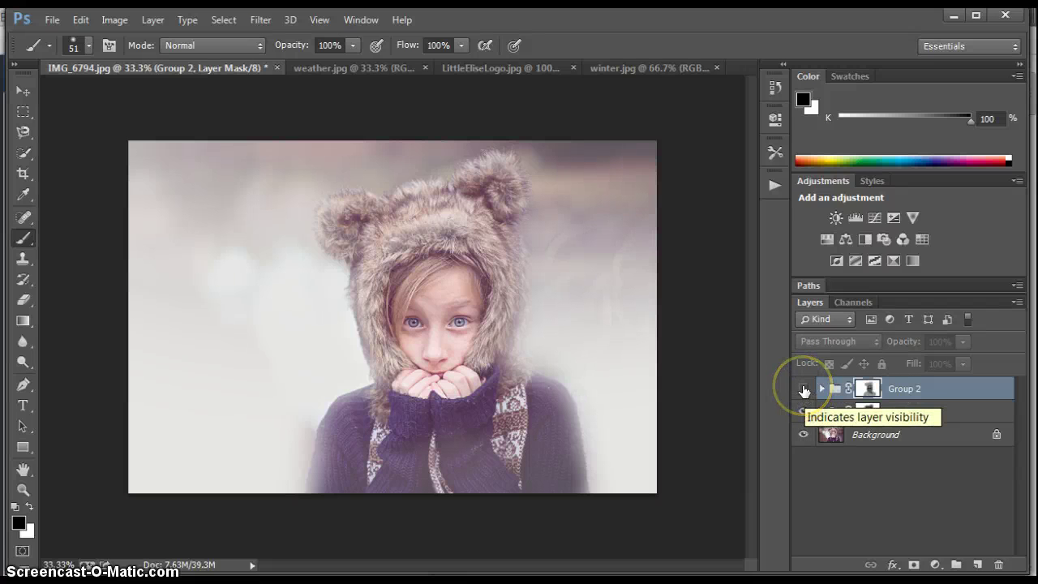
pyautogui.click(803, 388)
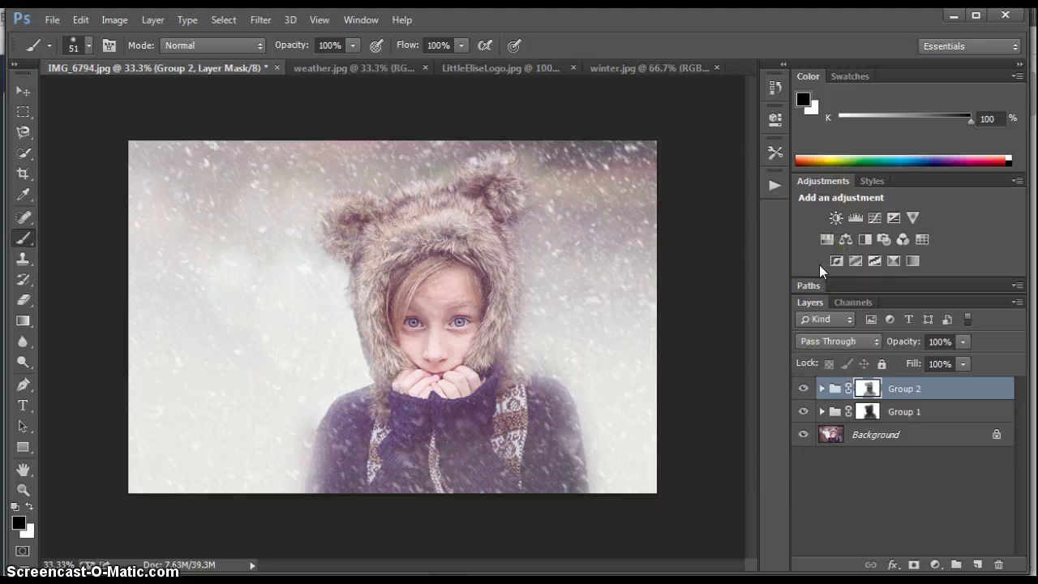
# Step: Play the Milk Frost action from the Actions panel, then collapse the panel
pyautogui.click(775, 186)
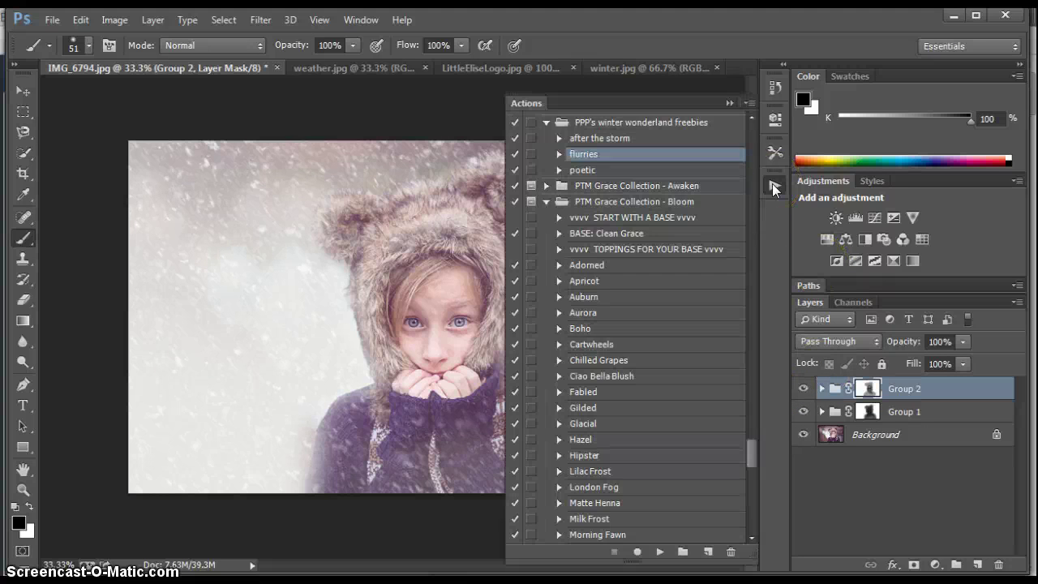
pyautogui.click(750, 455)
pyautogui.moveTo(753, 458); pyautogui.dragTo(751, 465)
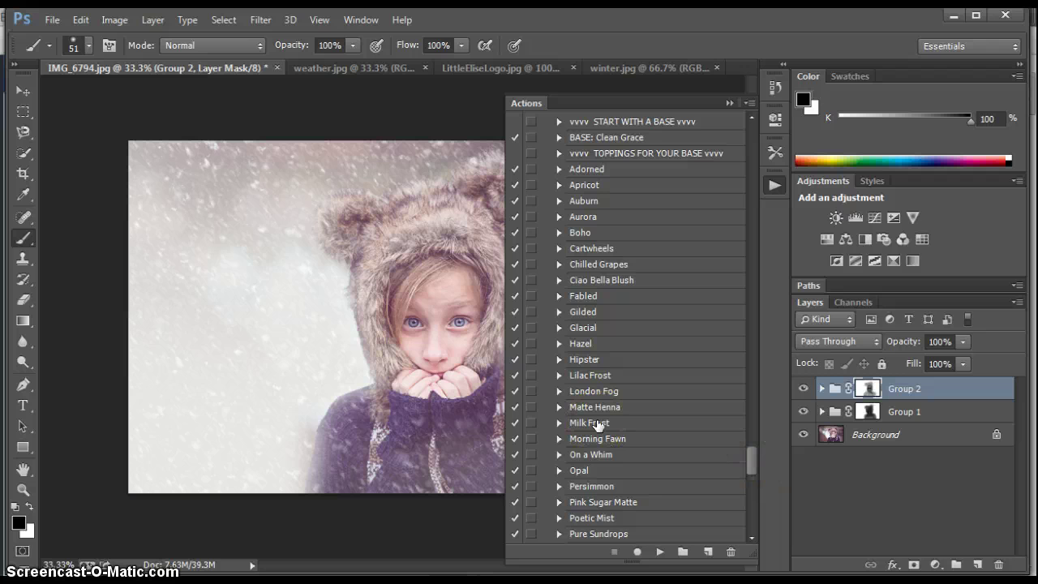
pyautogui.click(598, 424)
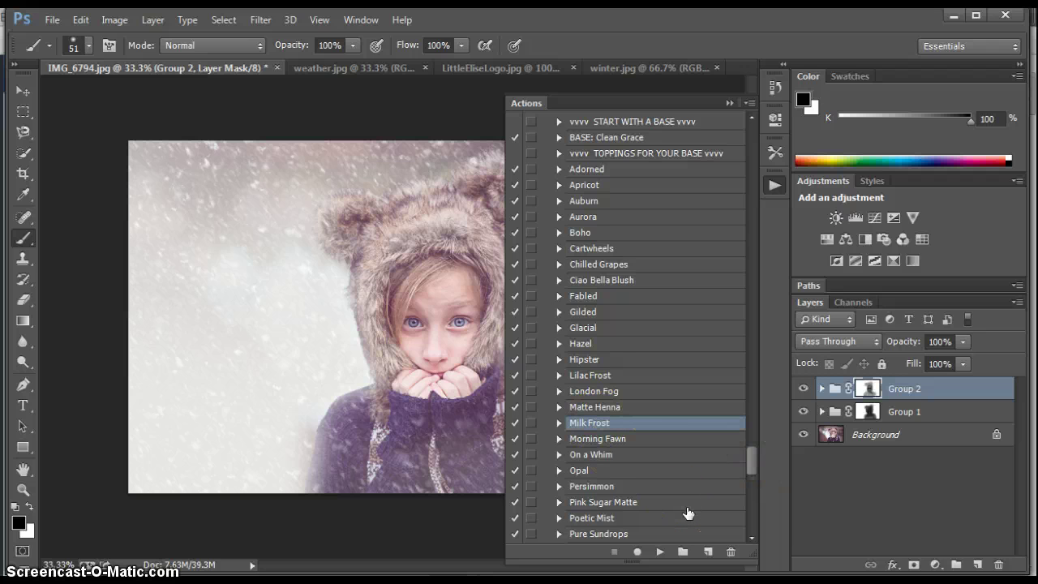
pyautogui.click(659, 551)
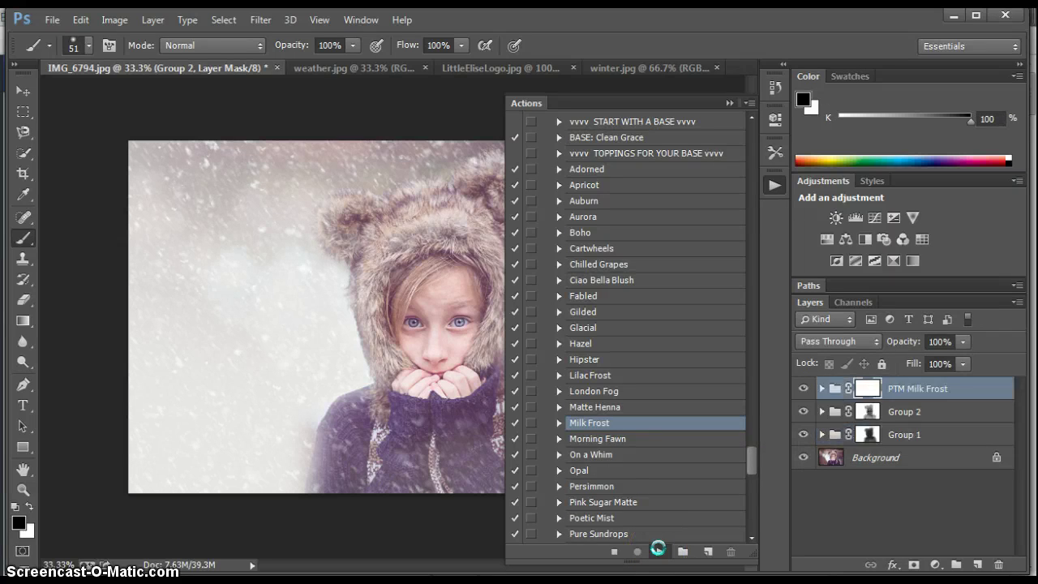
pyautogui.click(729, 103)
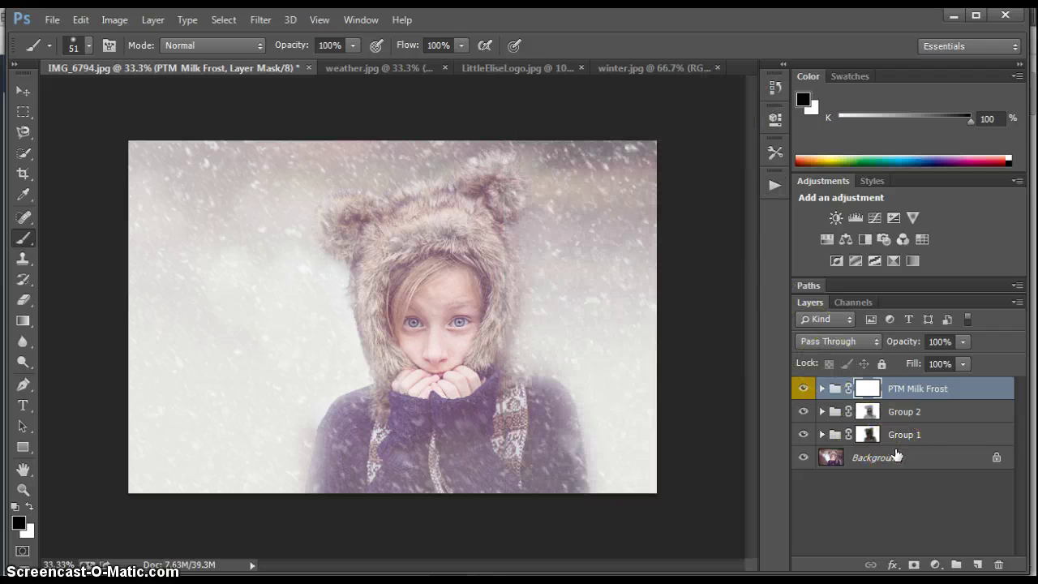
pyautogui.click(589, 371)
pyautogui.click(866, 388)
pyautogui.click(866, 388)
pyautogui.moveTo(434, 308)
pyautogui.mouseDown()
pyautogui.moveTo(467, 295)
pyautogui.moveTo(450, 322)
pyautogui.mouseUp()
pyautogui.click(451, 321)
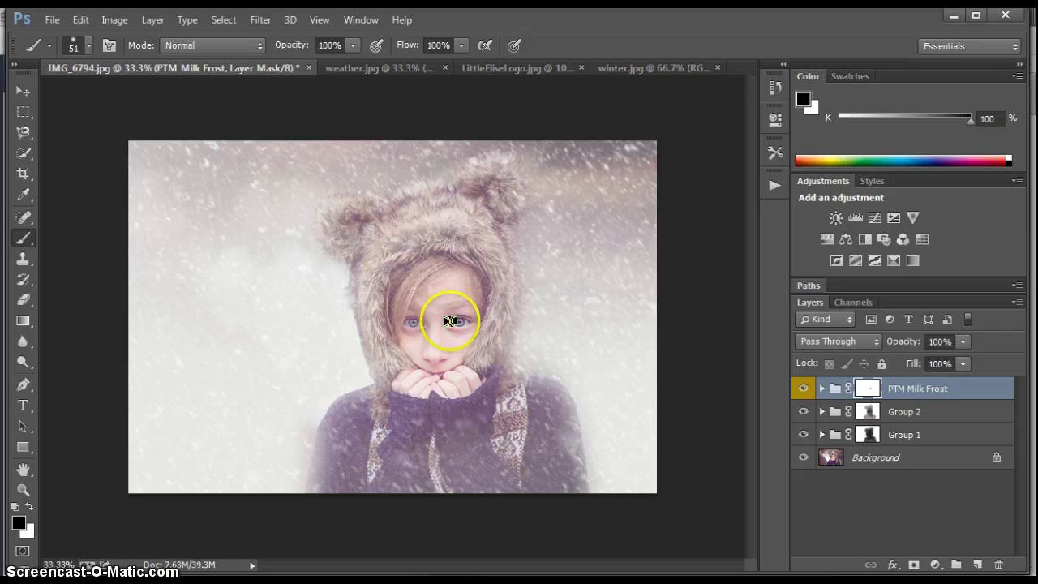
pyautogui.click(415, 324)
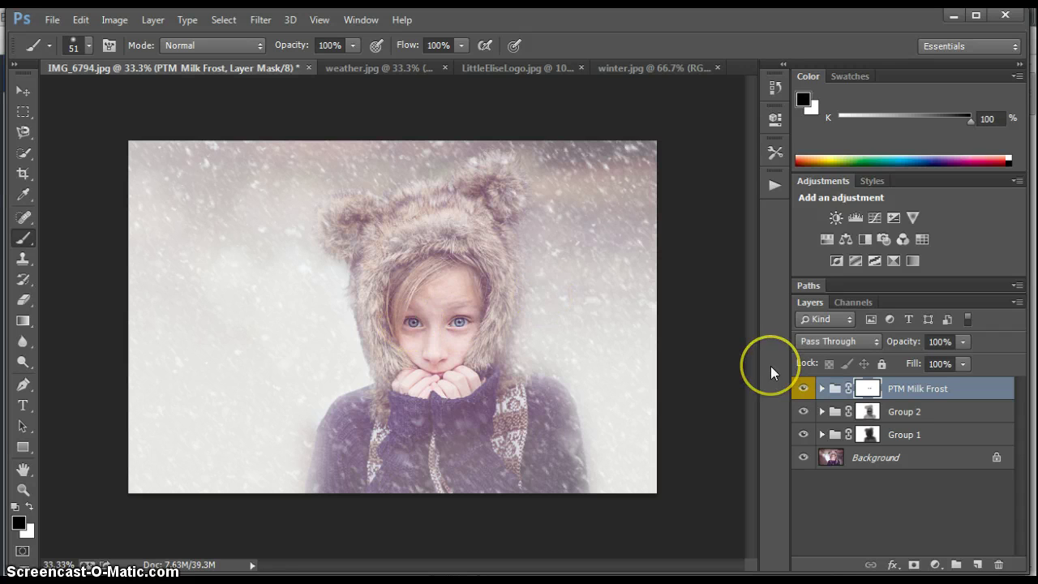
pyautogui.click(29, 506)
pyautogui.click(436, 346)
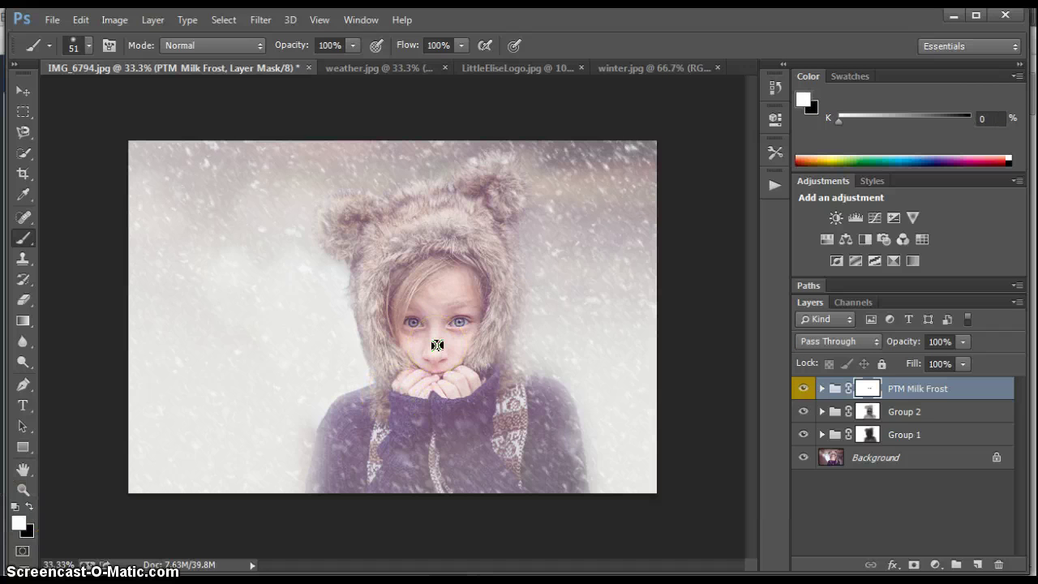
pyautogui.moveTo(437, 346)
pyautogui.mouseDown()
pyautogui.moveTo(458, 319)
pyautogui.moveTo(370, 313)
pyautogui.moveTo(394, 308)
pyautogui.moveTo(414, 330)
pyautogui.mouseUp()
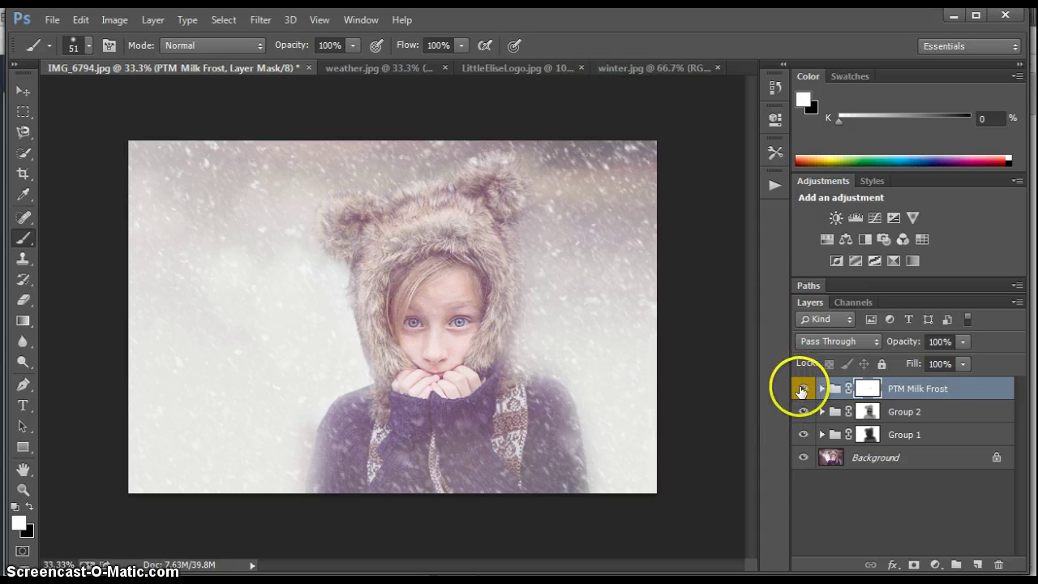
# Step: Revert IMG_6794.jpg to its original Background-only photo, then switch to the finished weather.jpg portrait
pyautogui.click(50, 20)
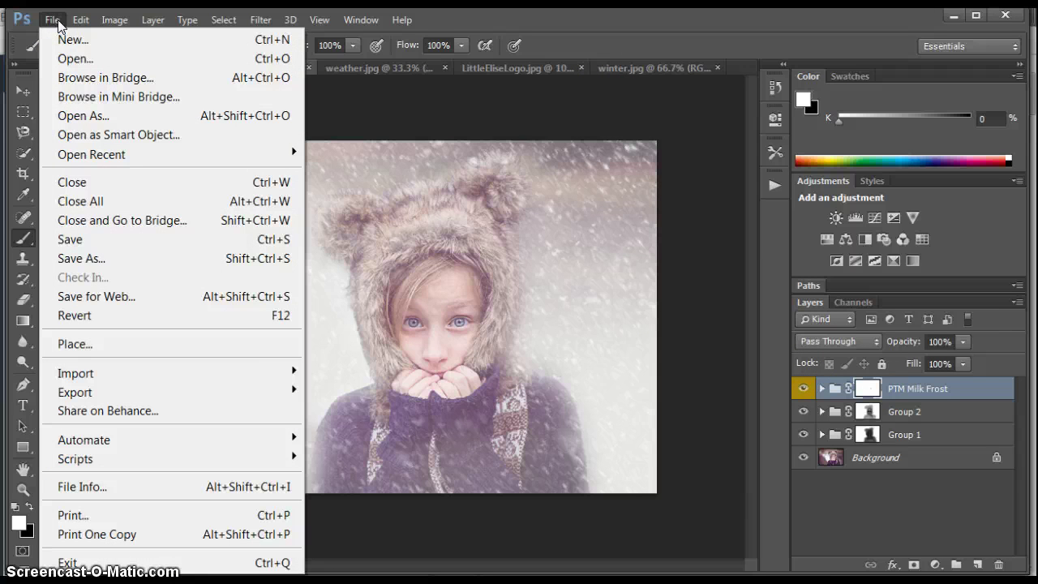
pyautogui.click(68, 317)
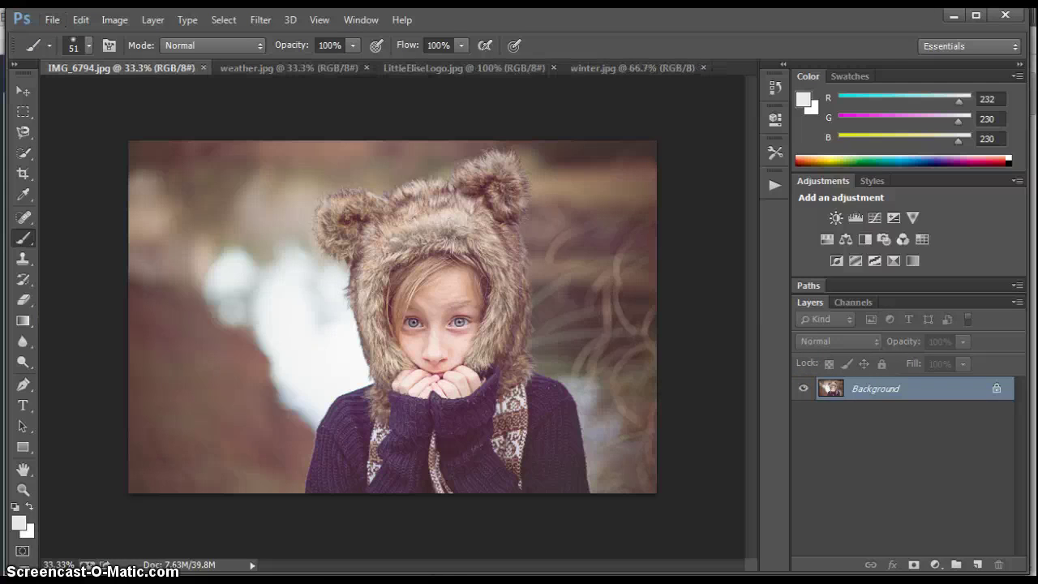
pyautogui.click(256, 70)
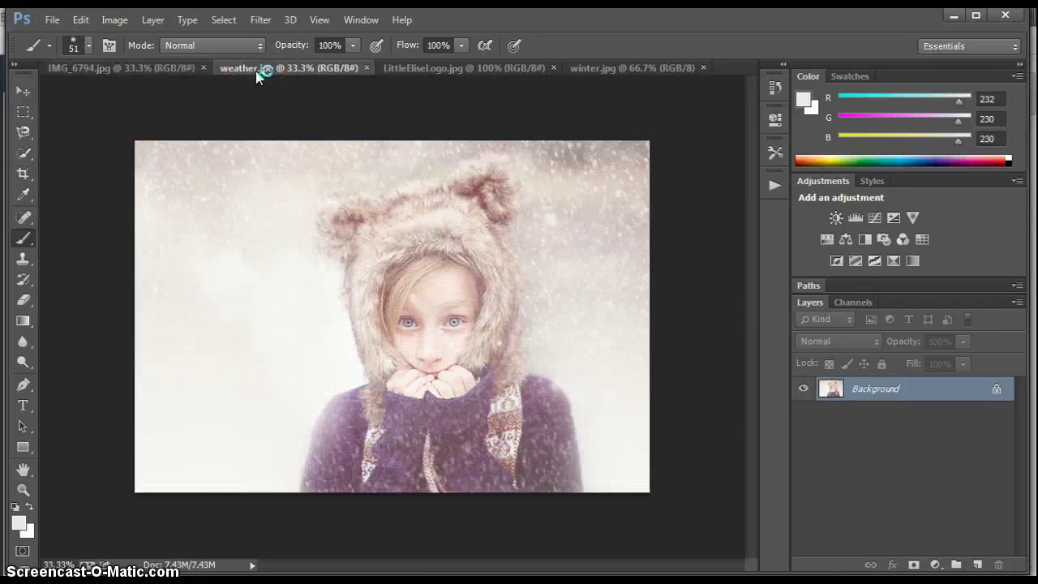